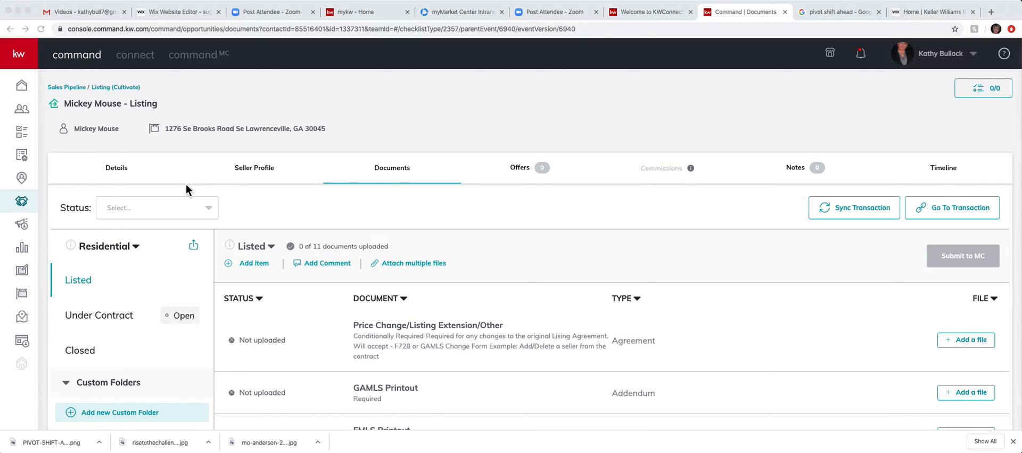
Step: Browse the documents in the Under Contract folder, then go to the listing's Offers
left_click(24, 64)
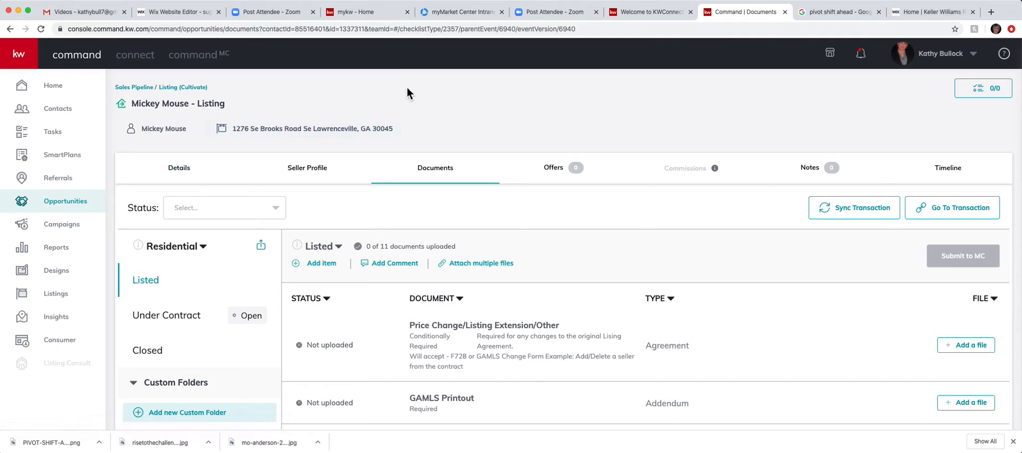
left_click(19, 51)
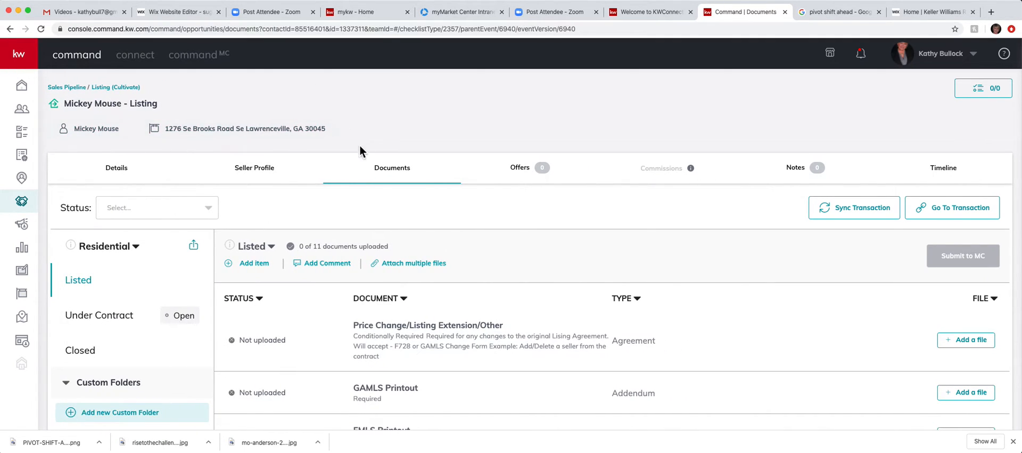
left_click(120, 320)
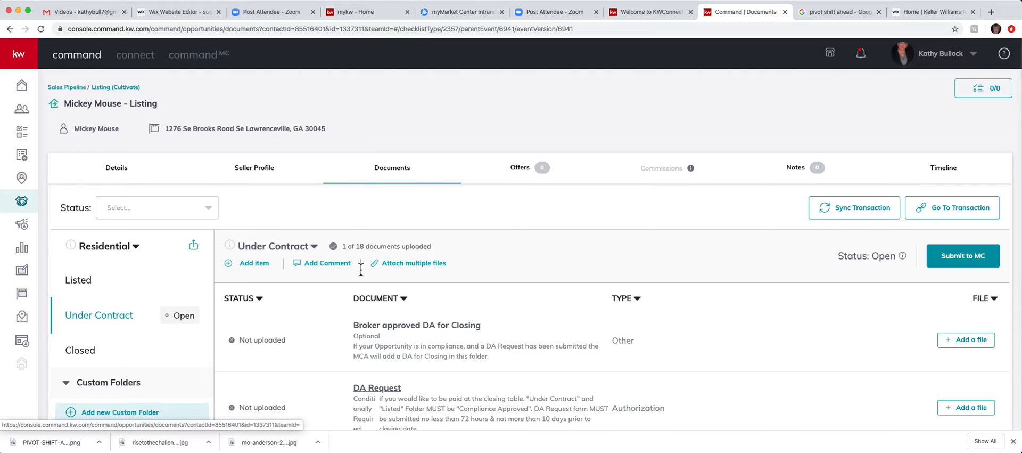
scroll(622, 316, "down", 3)
scroll(618, 313, "down", 3)
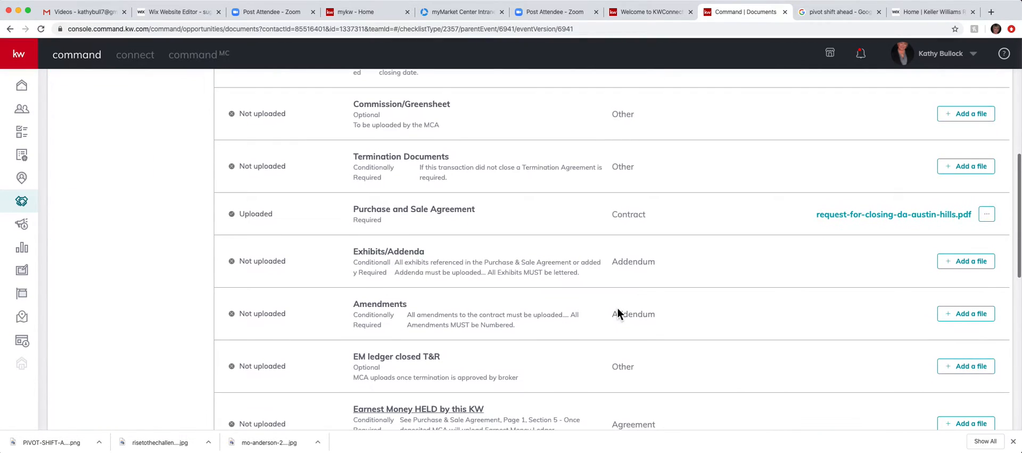
scroll(618, 313, "up", 7)
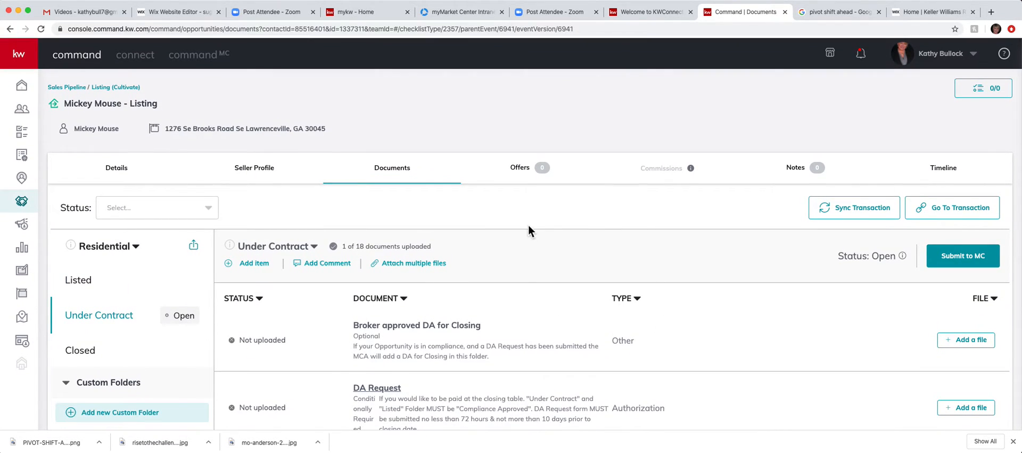
left_click(523, 170)
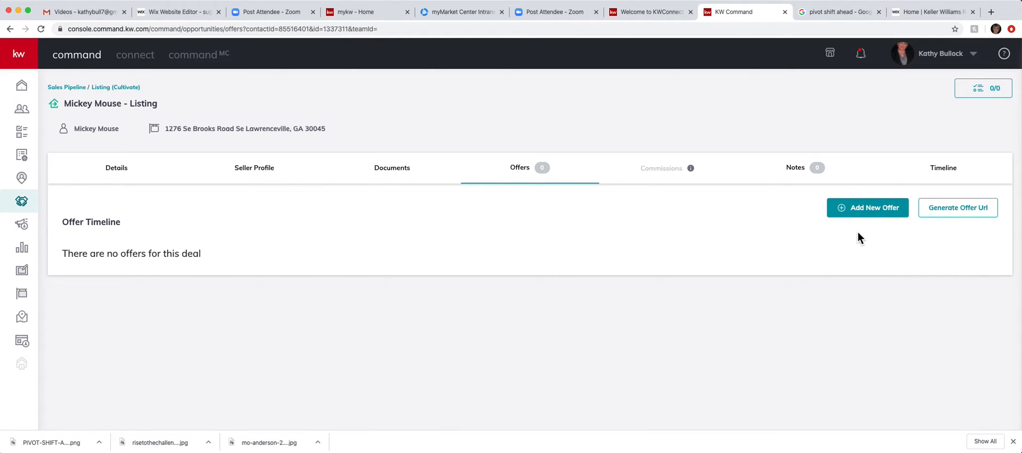
Step: Create a new offer named Initial Offer with the seller's name appended
left_click(880, 209)
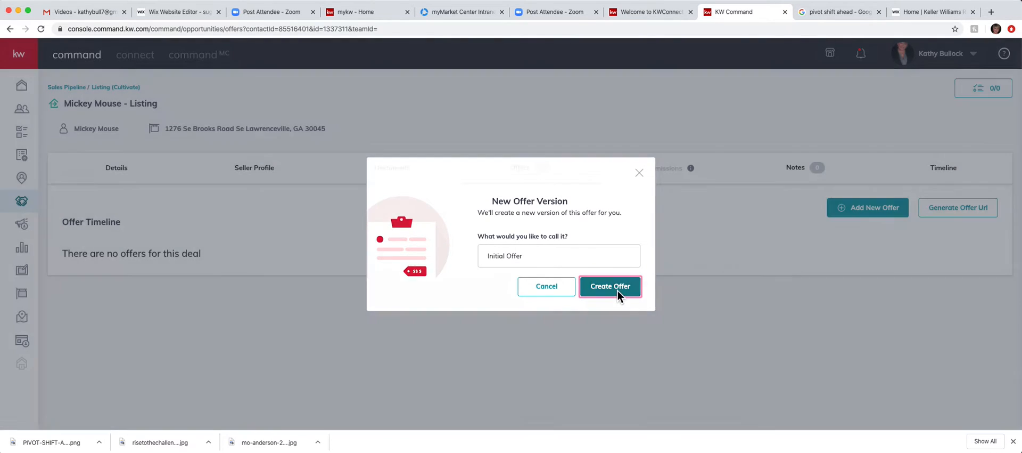
left_click(618, 290)
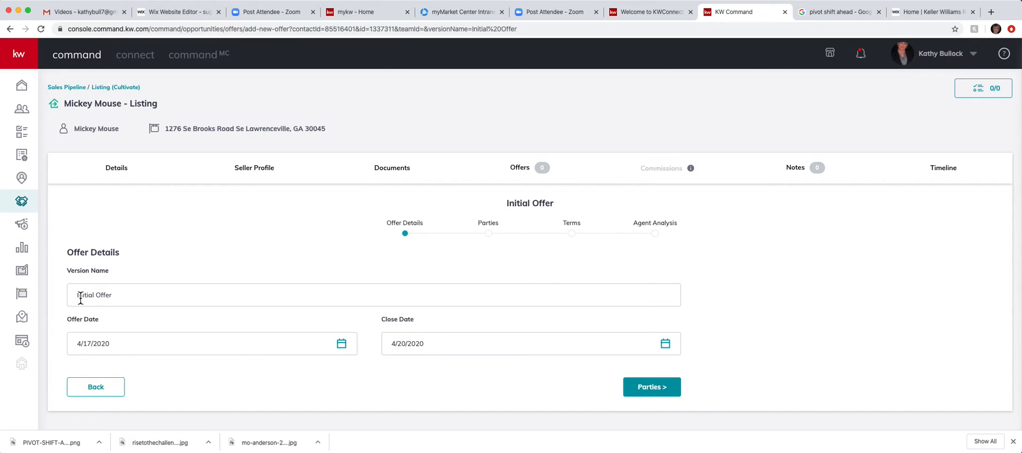
left_click(136, 297)
type("Mickey Mouse")
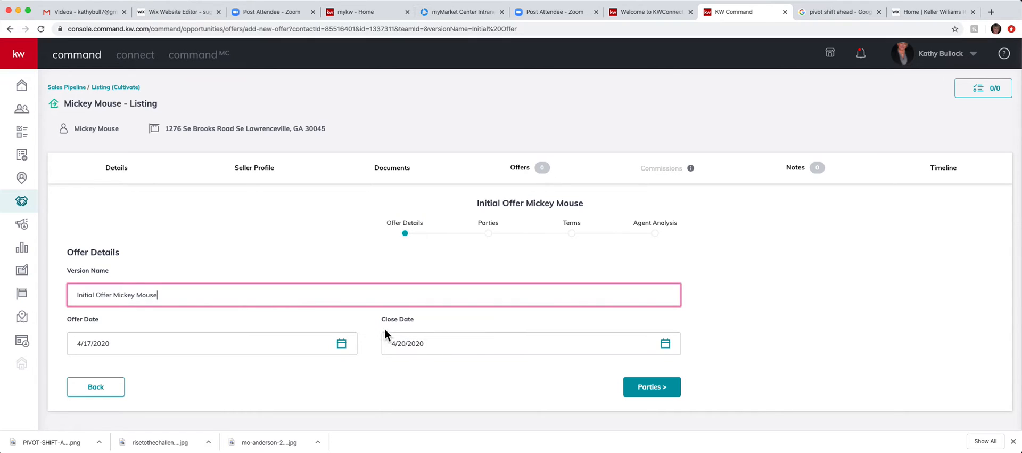
Step: Set the offer's close date to May 20, 2020
left_click(342, 344)
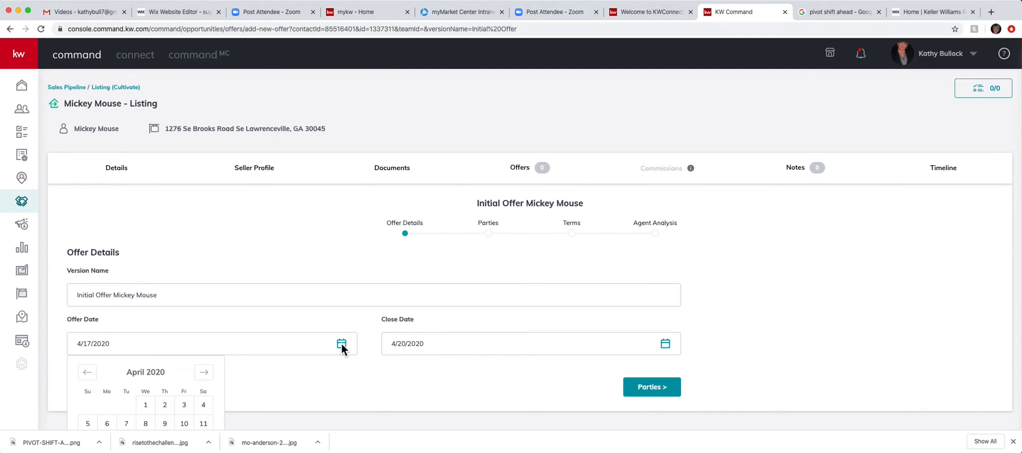
left_click(436, 397)
left_click(666, 345)
scroll(471, 410, "down", 3)
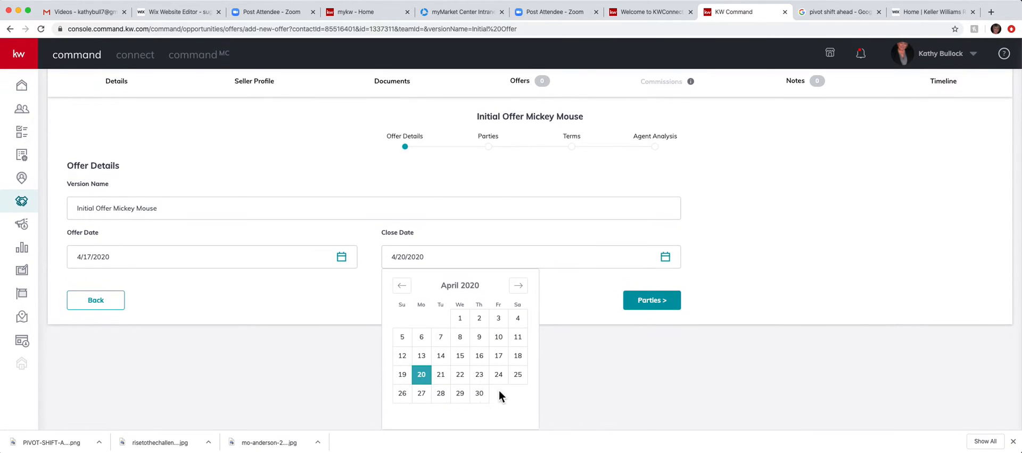
left_click(519, 286)
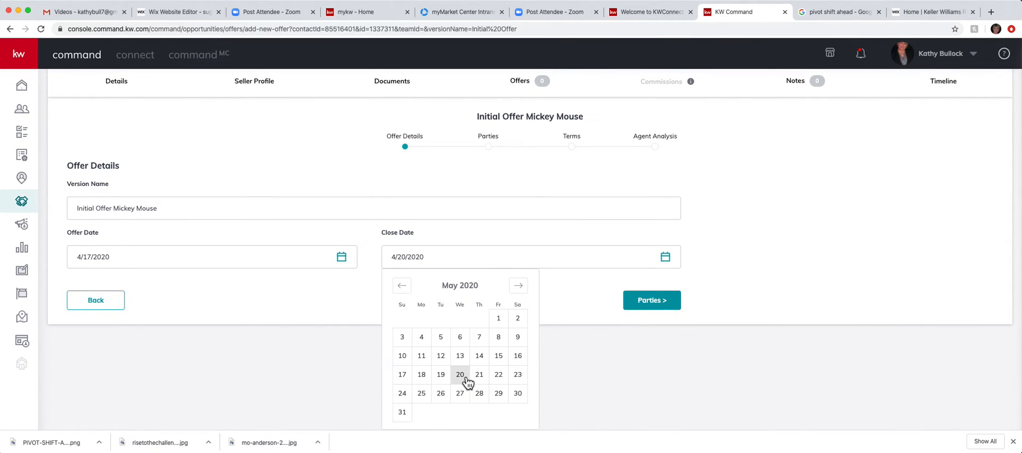
left_click(466, 379)
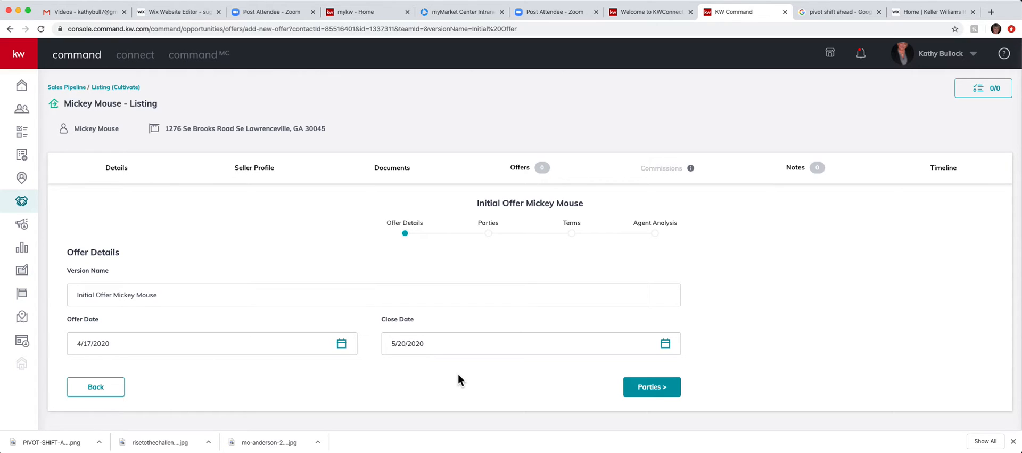
Step: On the Parties step, enter the buyer's name and the buyer's agent name
left_click(655, 394)
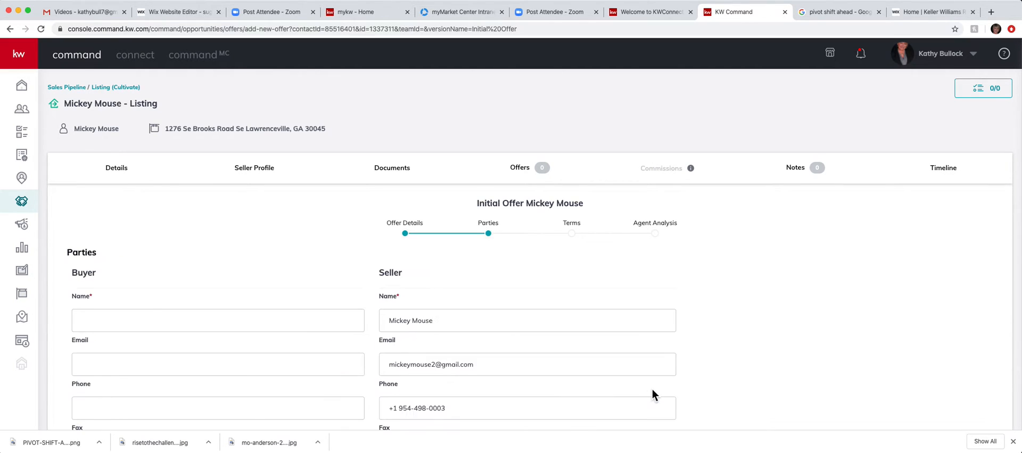
left_click(90, 323)
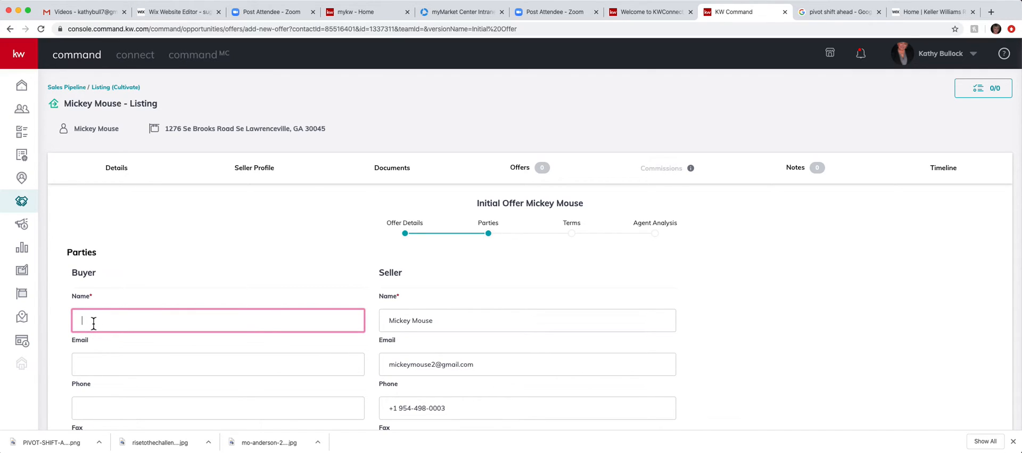
type("Donald Duck")
scroll(530, 250, "down", 6)
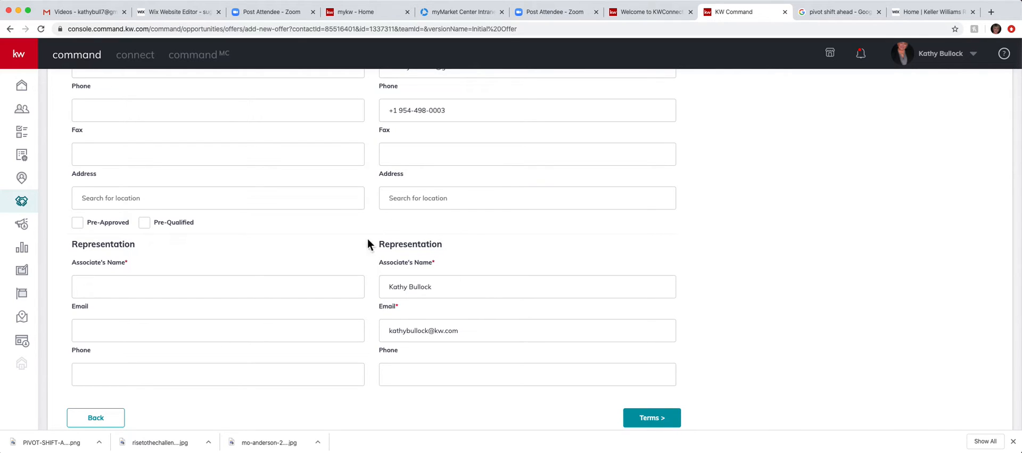
scroll(466, 241, "up", 6)
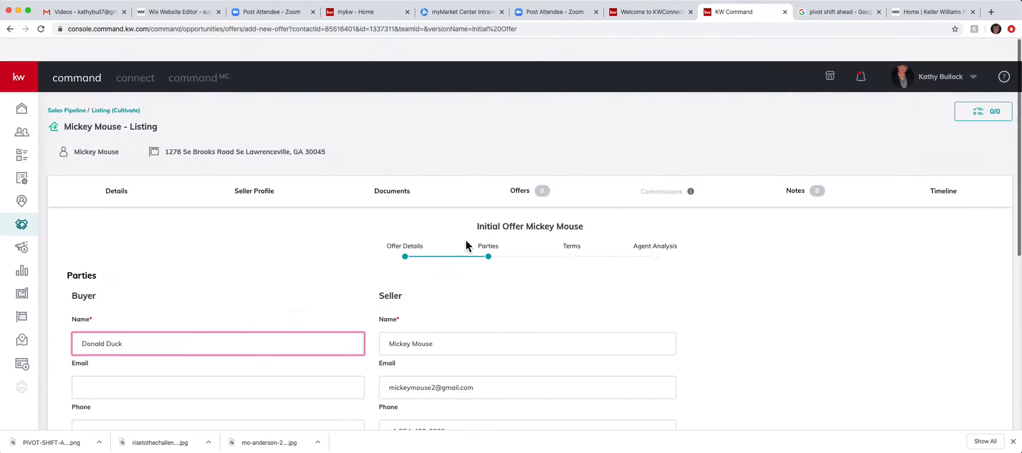
scroll(469, 245, "down", 6)
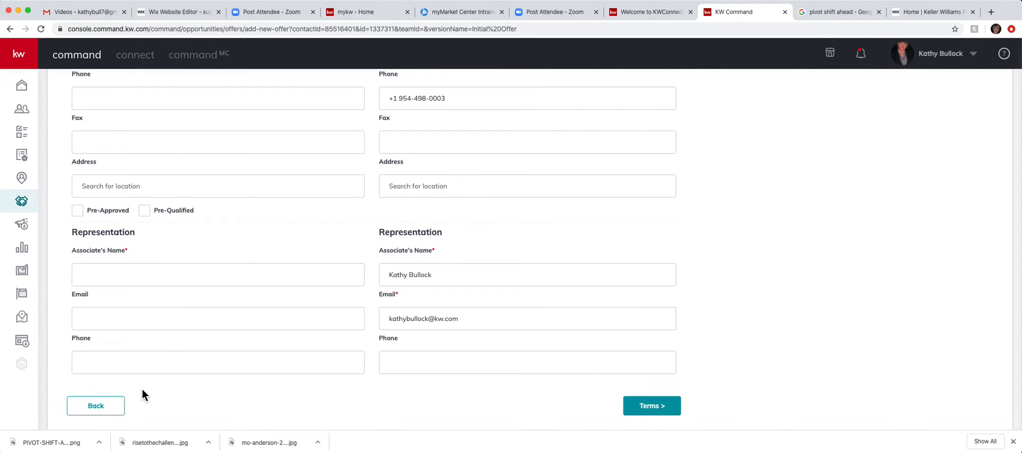
left_click(96, 275)
type("Minnie Mouse")
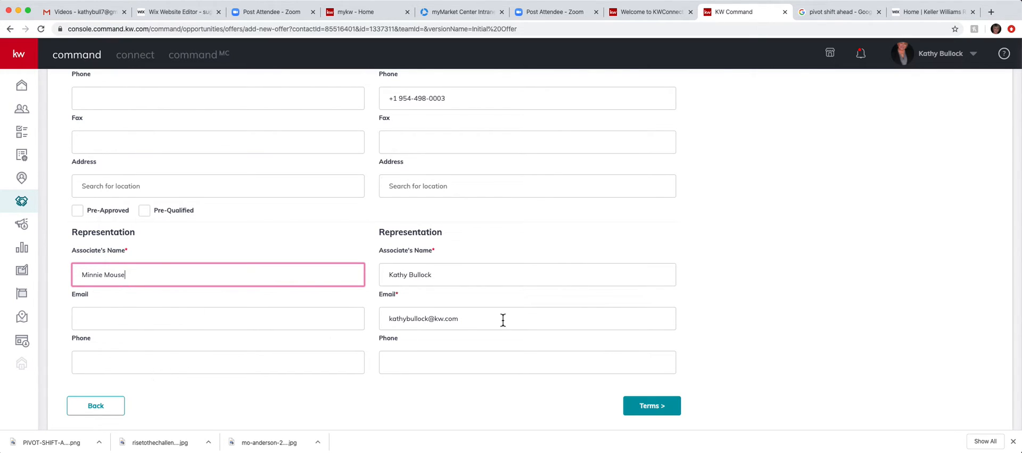
left_click(660, 410)
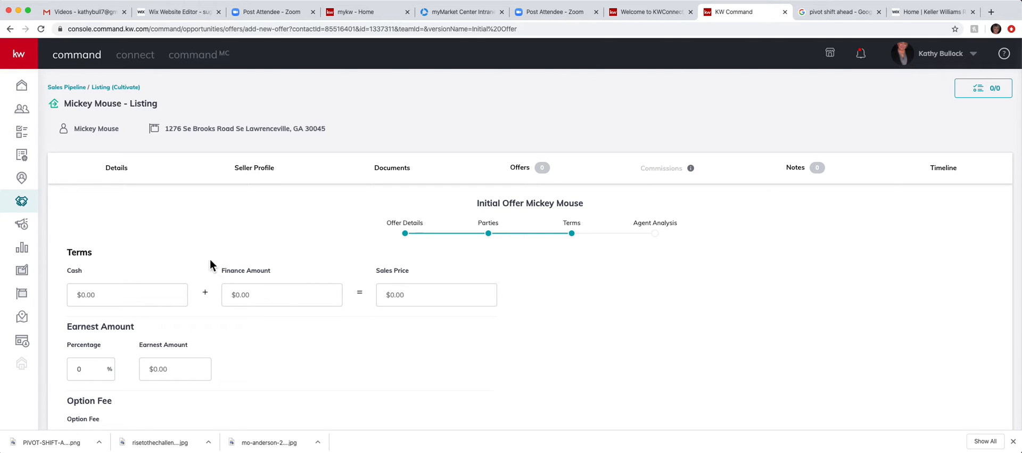
Step: Enter a $500,000 finance amount and $5,000 earnest money
left_click(261, 294)
type("5000000")
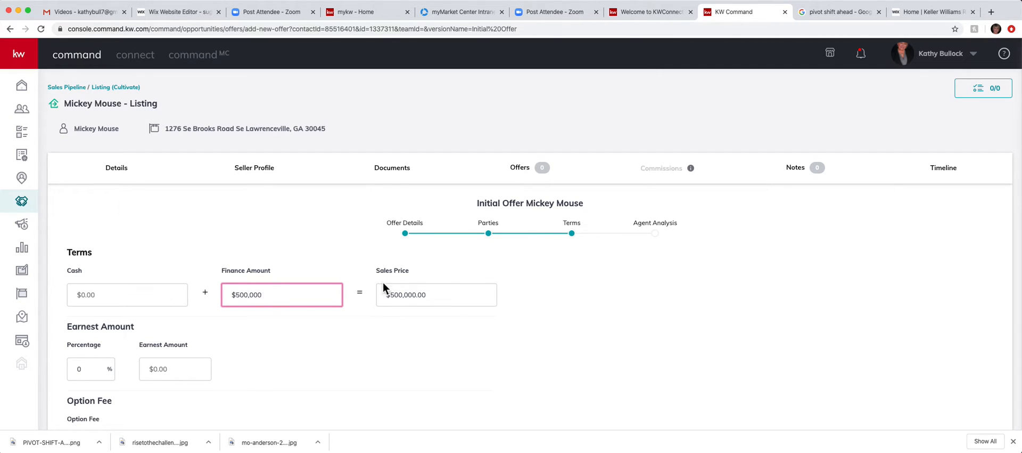
scroll(341, 369, "down", 5)
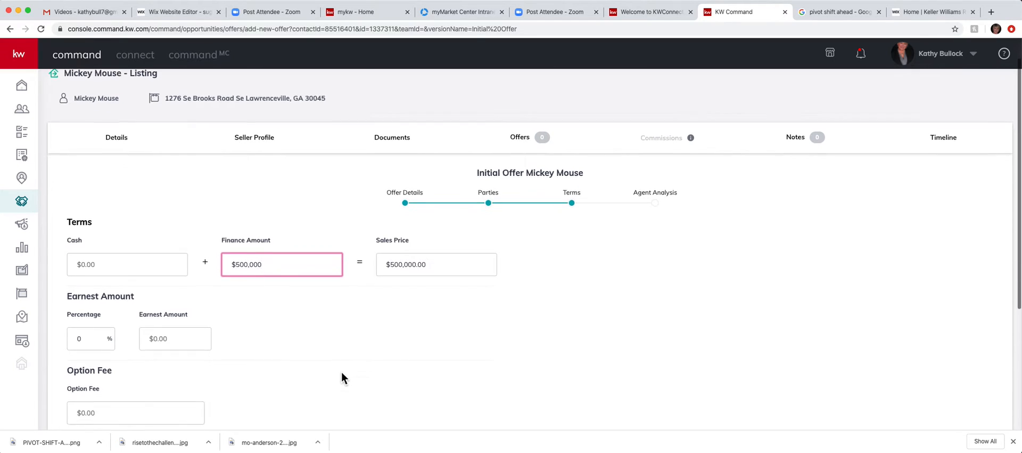
left_click(183, 229)
type("5000")
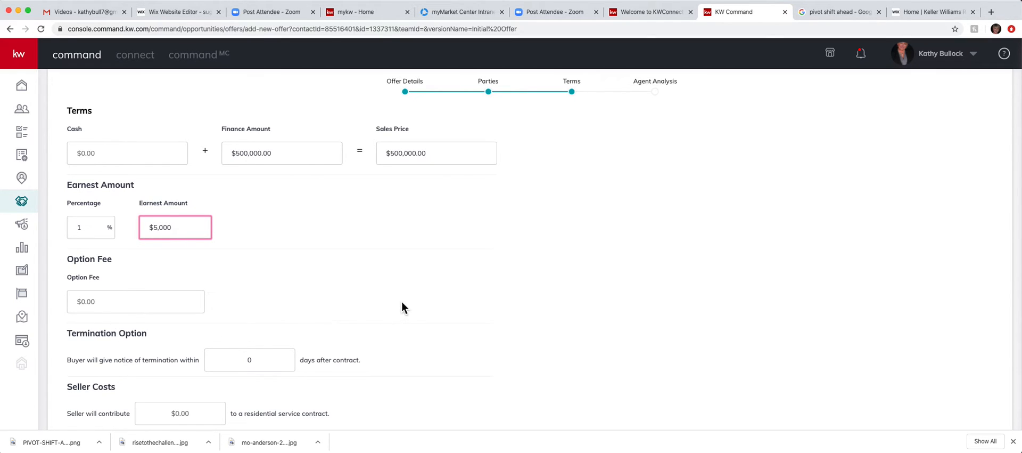
scroll(402, 308, "down", 3)
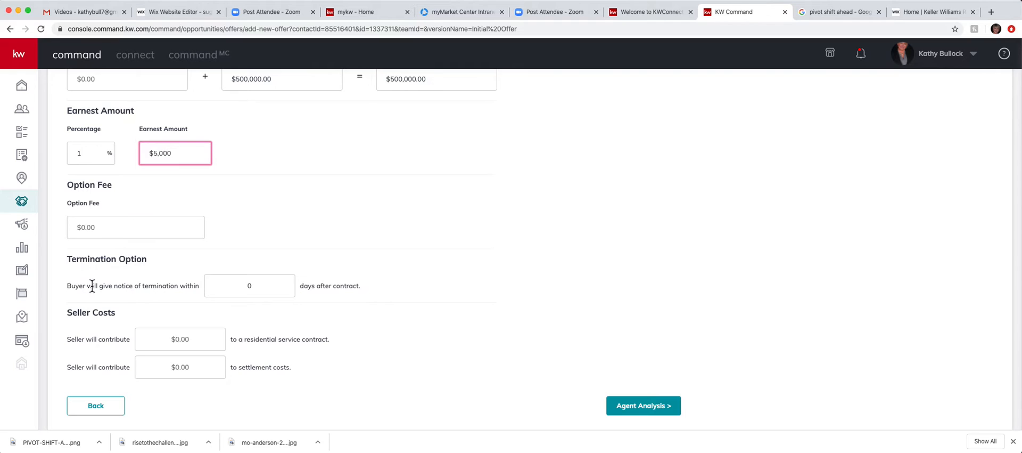
Step: Set termination notice to 14 days, service contract contribution $600, settlement costs $5,000
left_click(247, 278)
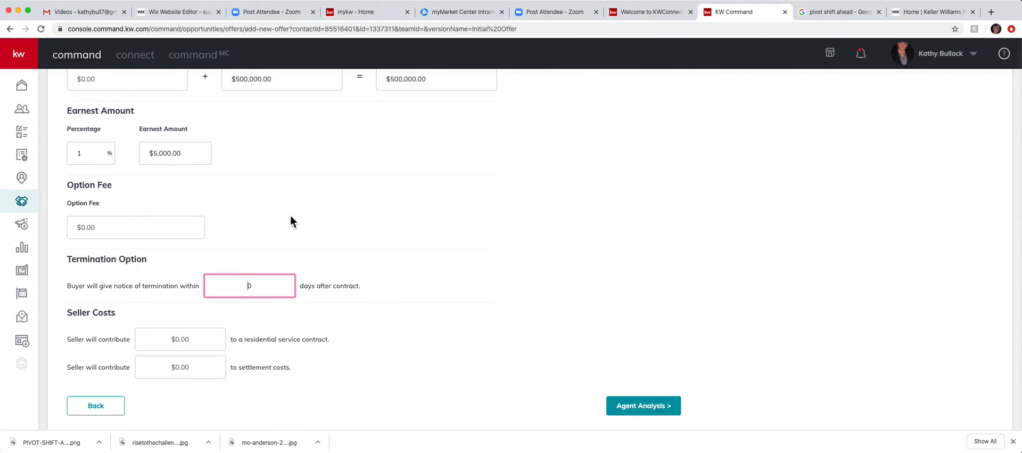
type("14")
key("BackSpace")
left_click(206, 342)
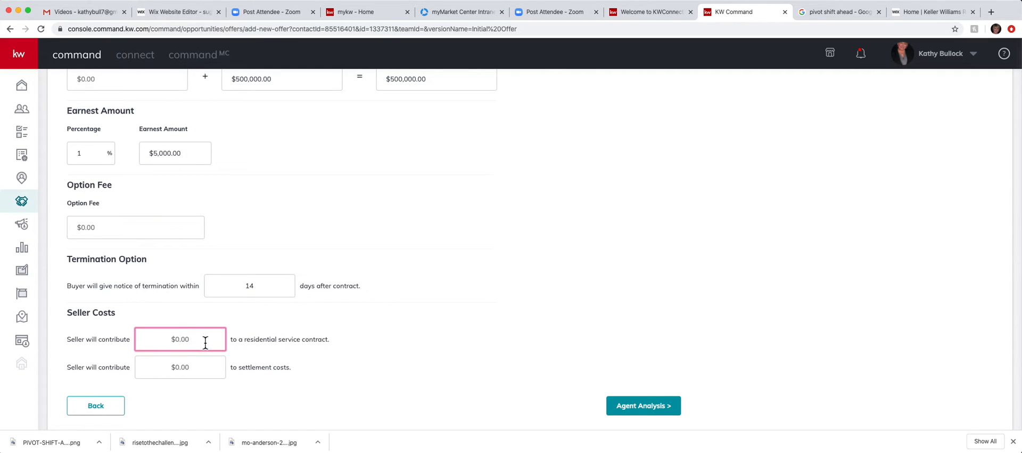
key("BackSpace")
type("600")
left_click(194, 369)
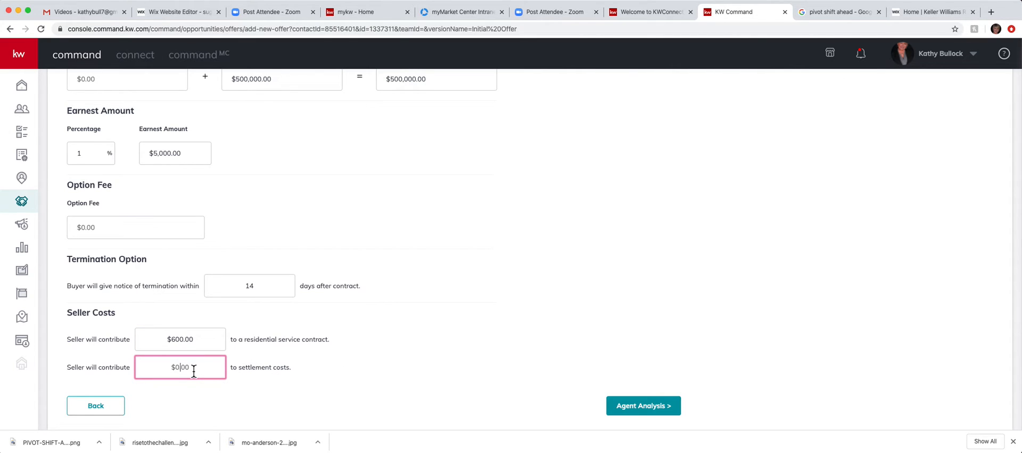
type("5000")
left_click(652, 408)
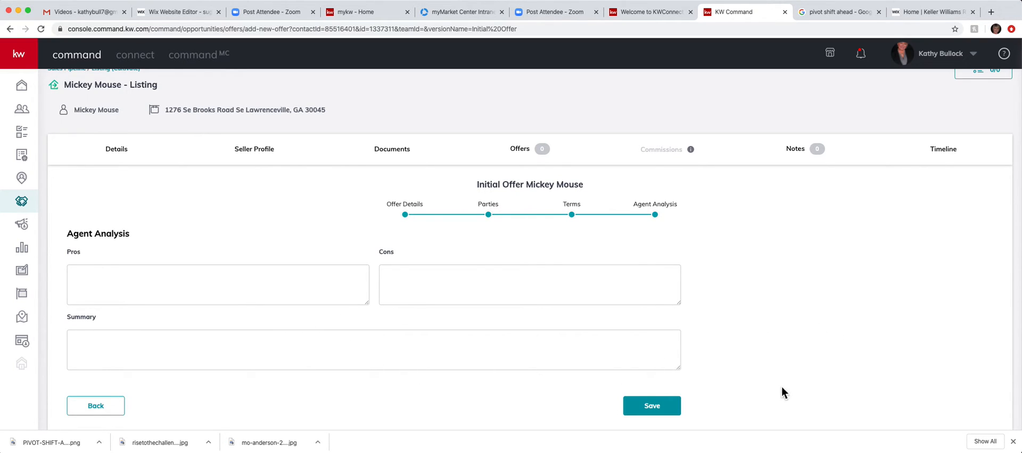
Step: Save the new $500,000 offer and mark the buyer's offer Accepted
left_click(658, 406)
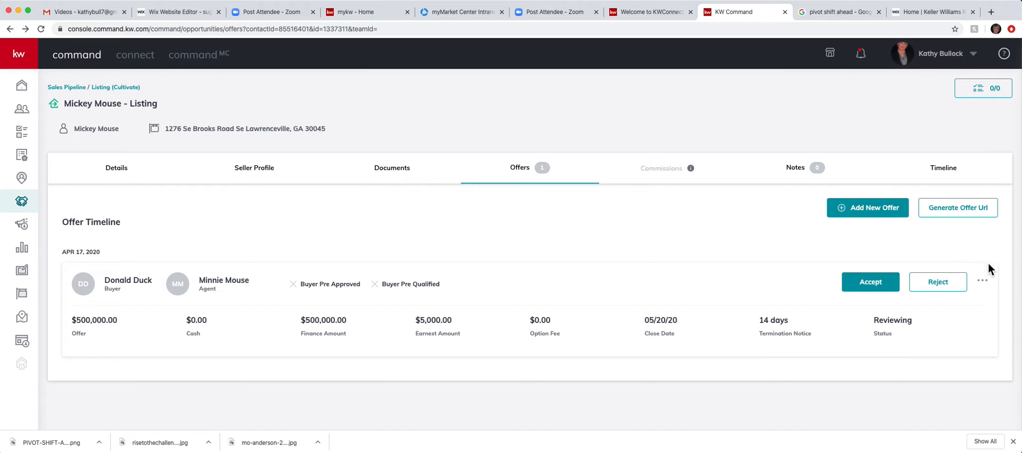
left_click(988, 286)
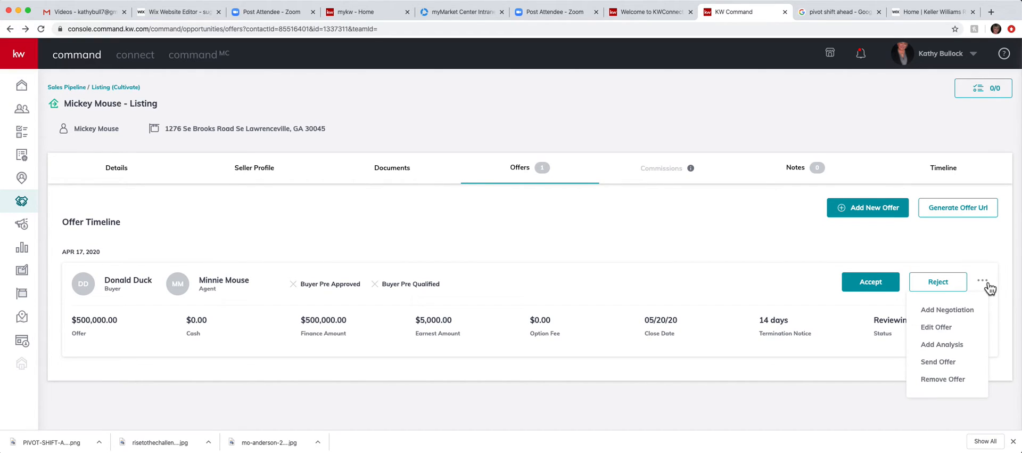
left_click(701, 267)
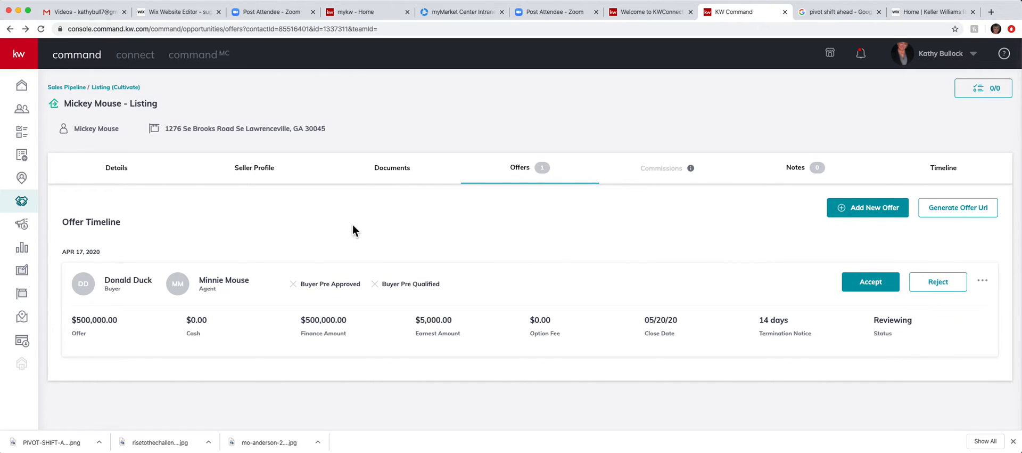
left_click(877, 284)
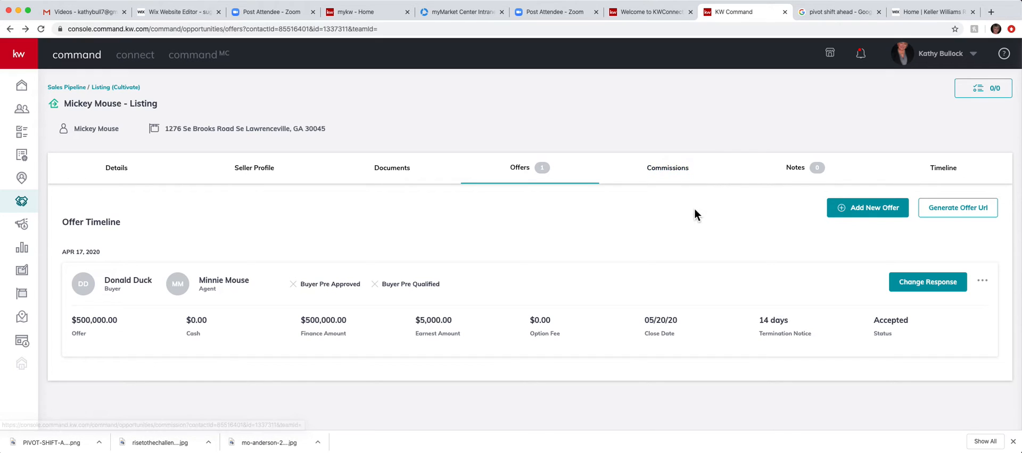
Step: Review the Commissions breakdown: 3% ($15,000), $9,600 to agents, $5,400 to office
left_click(677, 171)
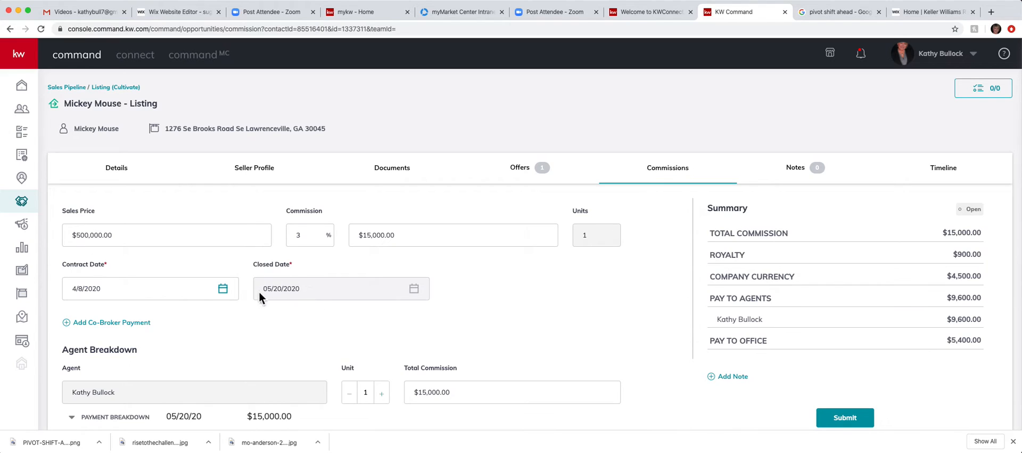
left_click(418, 292)
scroll(258, 314, "down", 2)
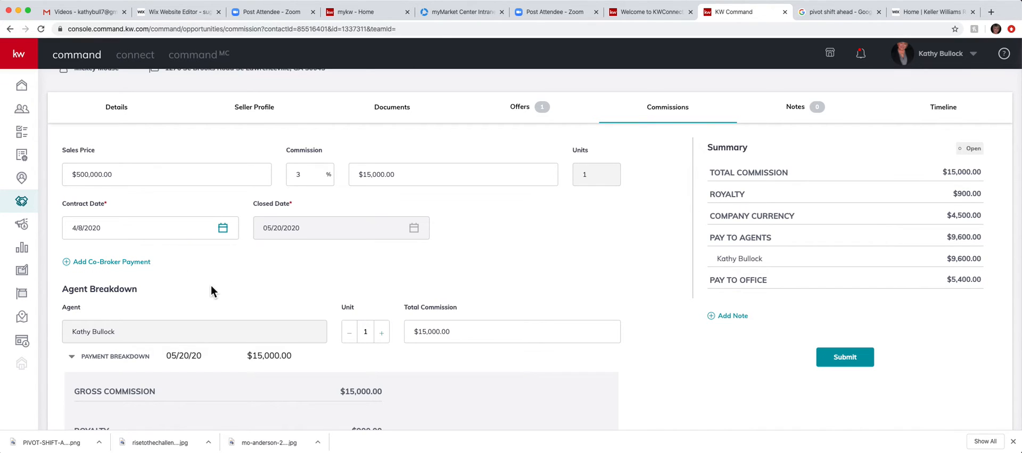
scroll(212, 286, "down", 5)
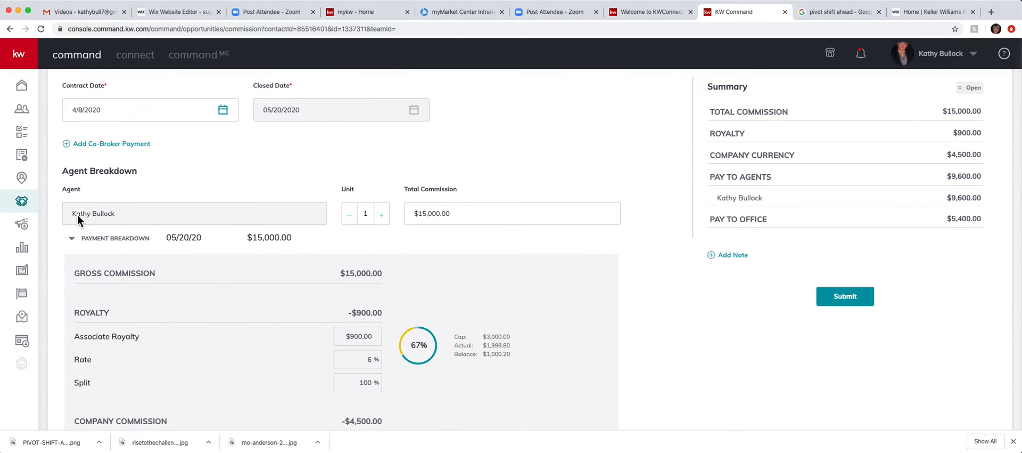
Step: Reduce the listing agent to 0.5 unit with a $7,500 total commission
left_click(351, 216)
left_click(351, 217)
left_click(351, 216)
left_click(351, 216)
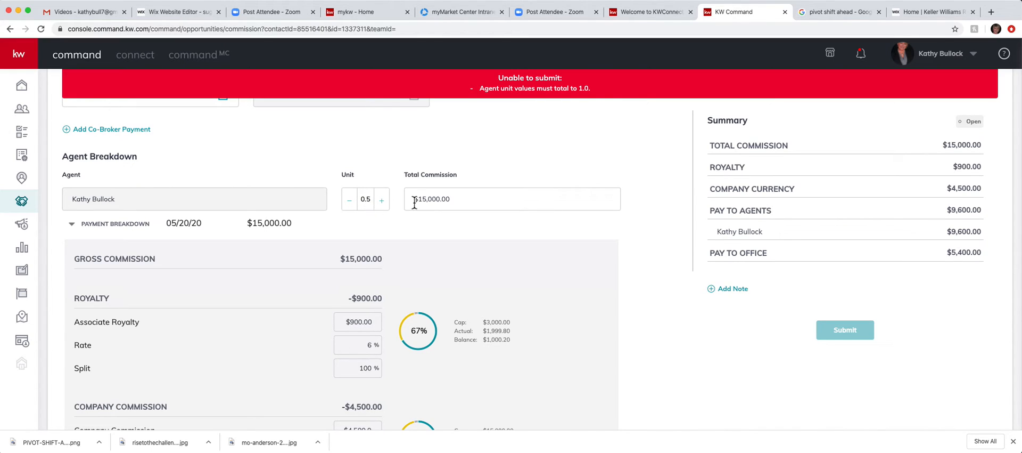
left_click(453, 200)
left_click(453, 200)
left_click_drag(453, 200, 414, 197)
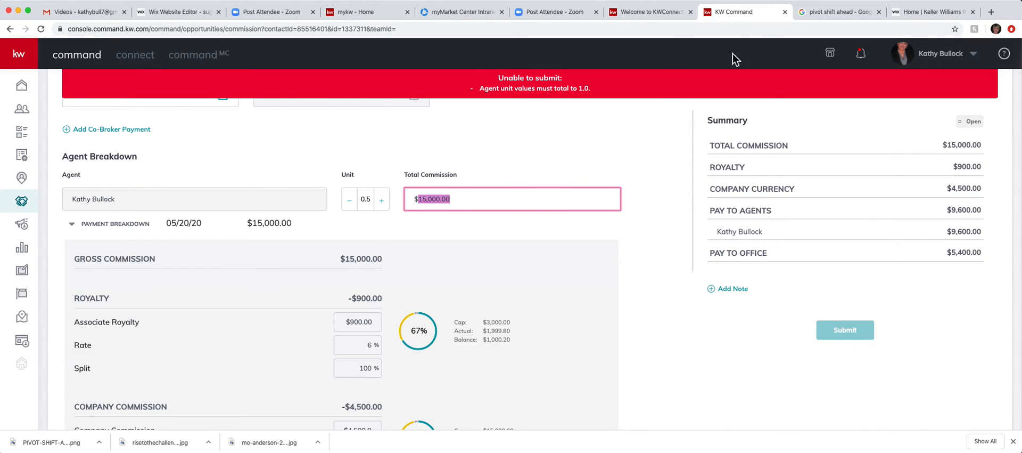
type("7,500")
key("Tab")
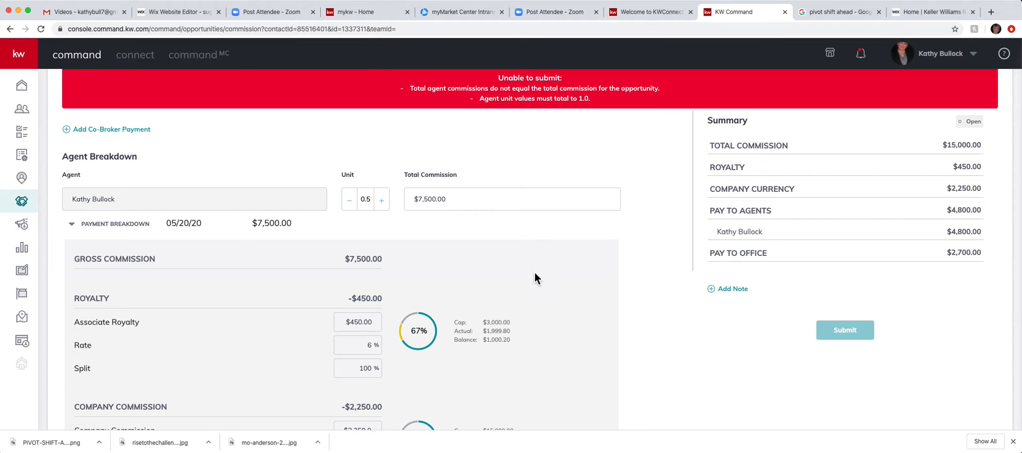
scroll(547, 276, "down", 5)
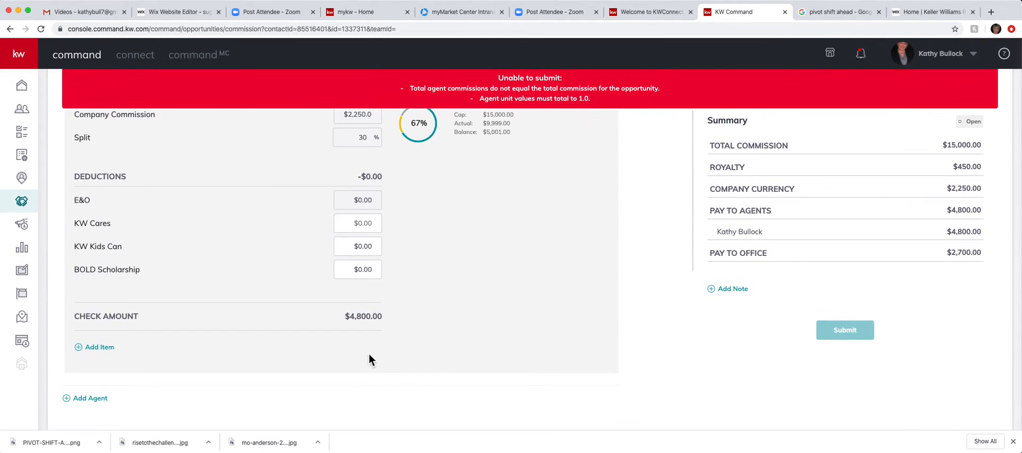
Step: Search for and add a second agent to the commission split
left_click(81, 399)
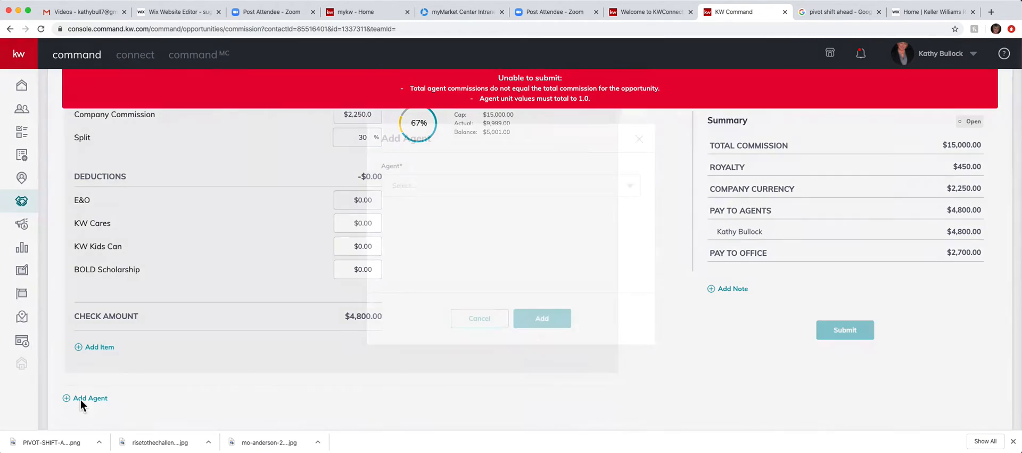
left_click(427, 185)
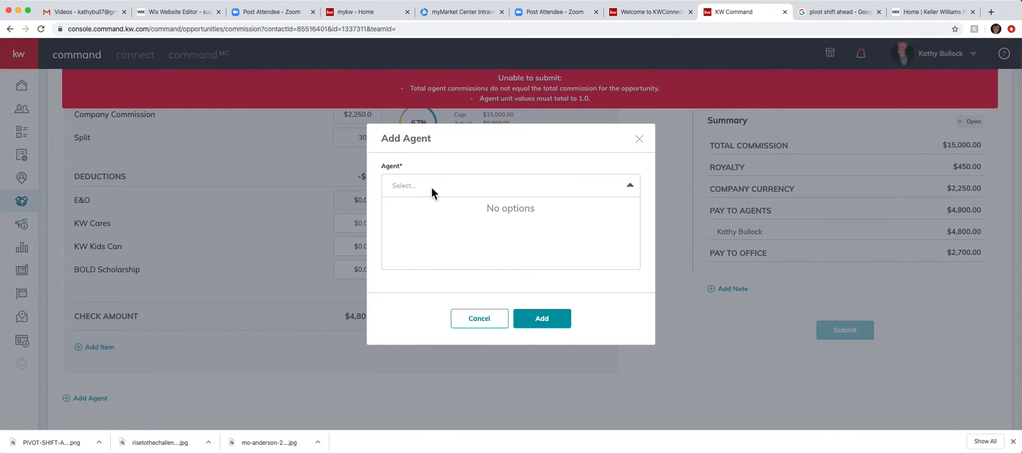
type("kathr")
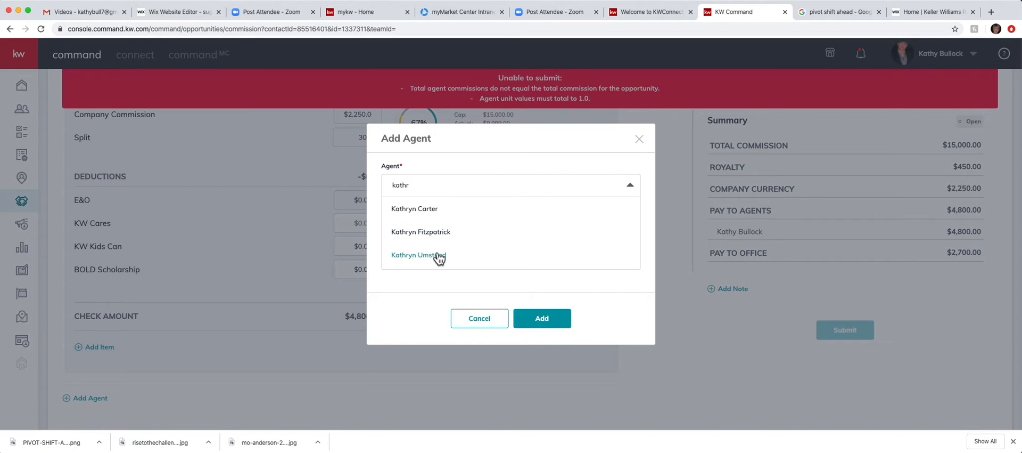
left_click(436, 260)
left_click(554, 320)
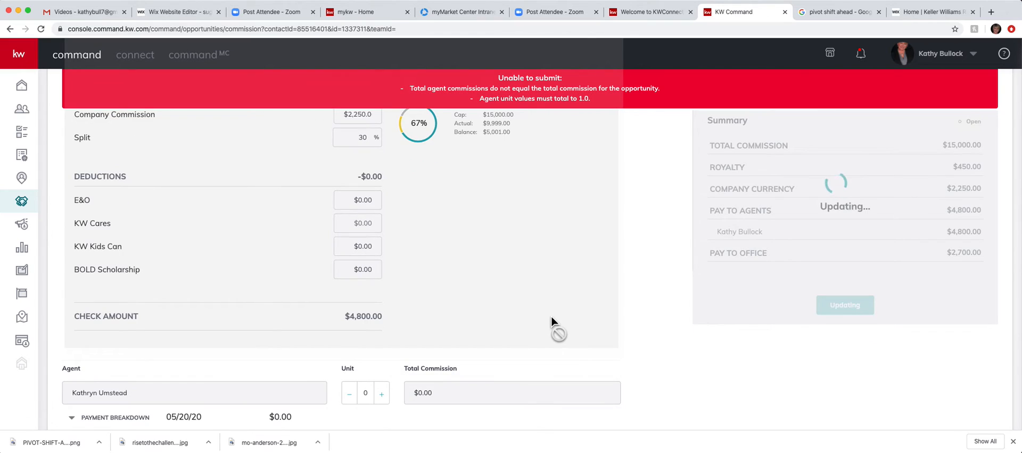
Step: Give the new agent 0.5 unit and a $7,500 total commission
scroll(552, 317, "down", 2)
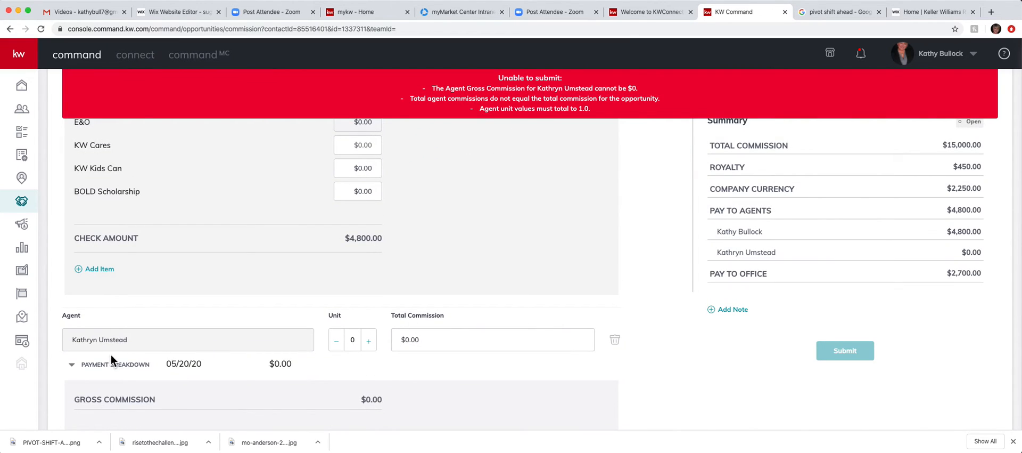
left_click(370, 343)
left_click(371, 343)
left_click(371, 343)
left_click(371, 343)
left_click(434, 343)
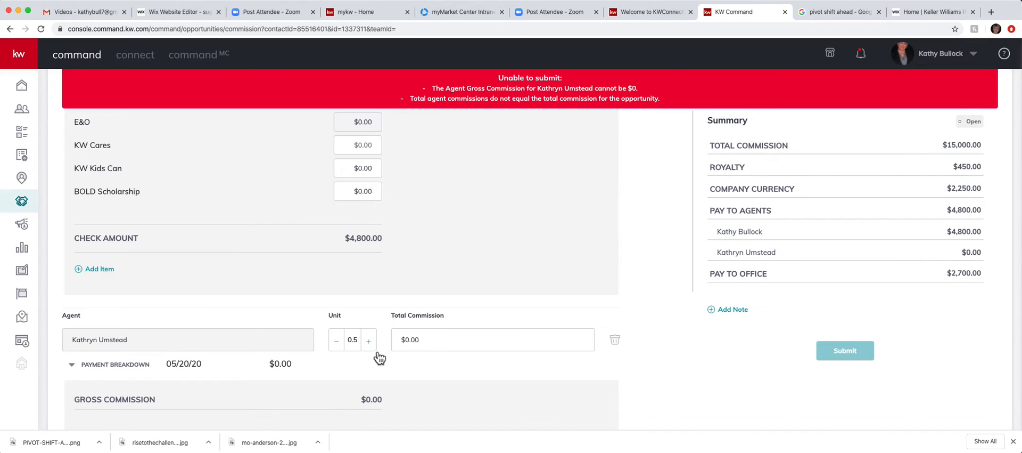
left_click(434, 340)
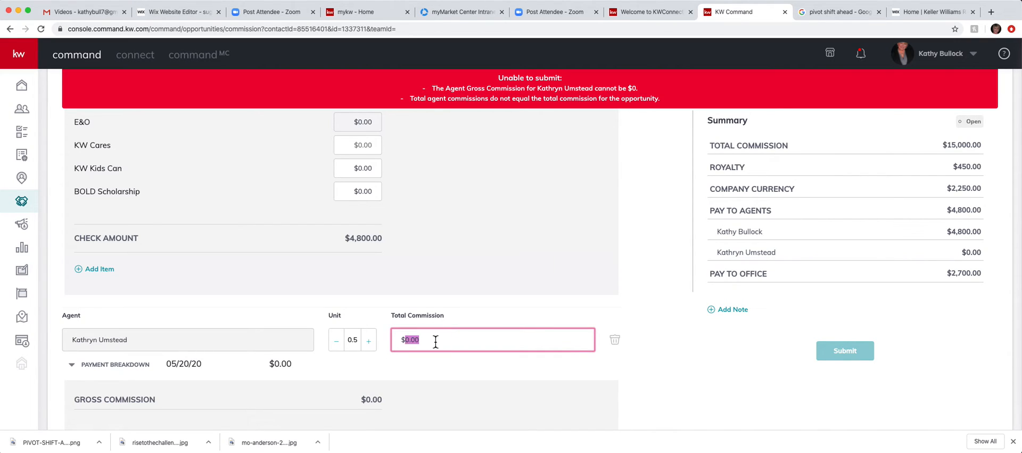
type("7500")
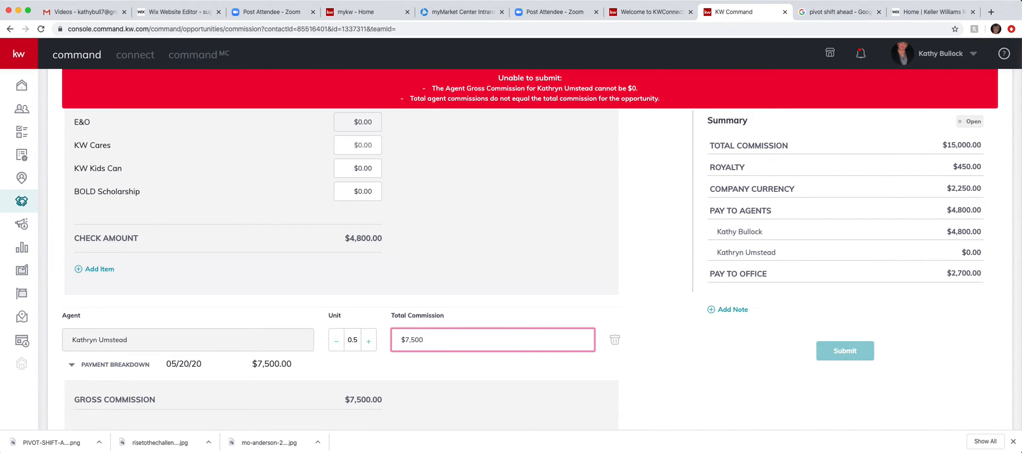
left_click(361, 366)
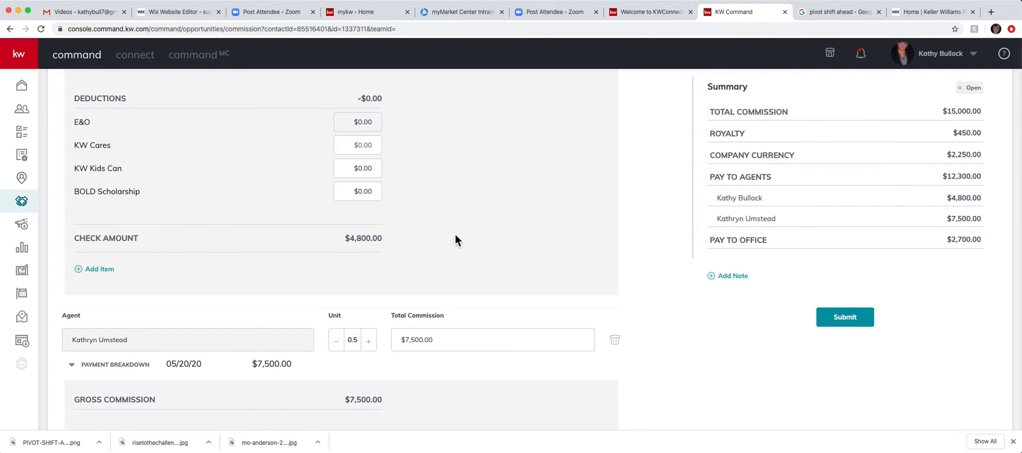
scroll(477, 176, "up", 9)
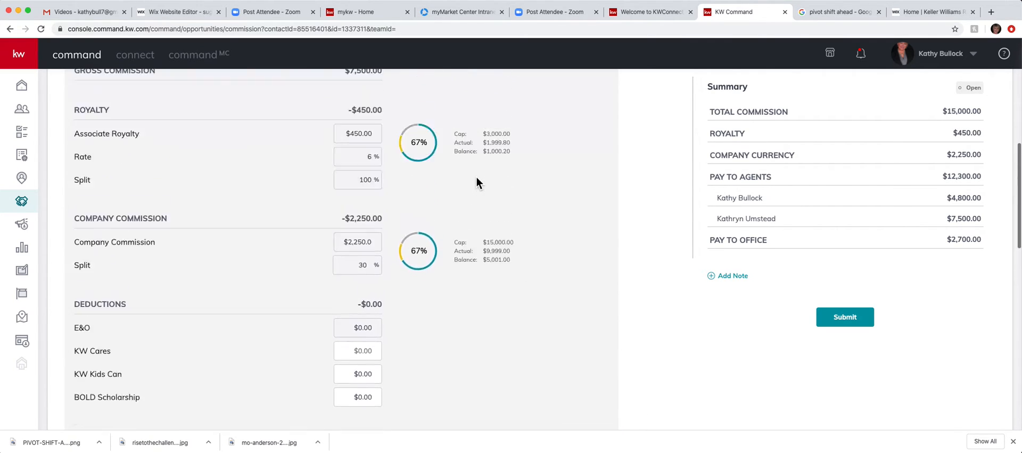
scroll(477, 177, "down", 5)
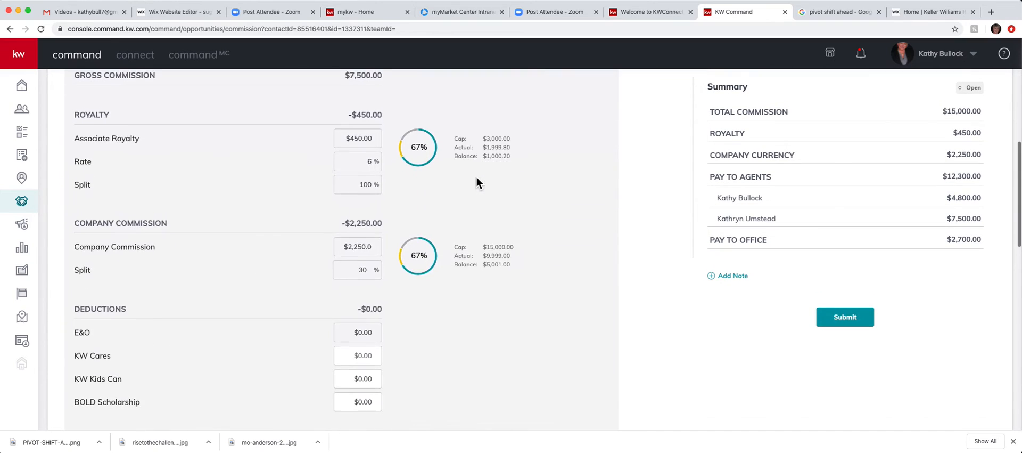
scroll(477, 177, "up", 4)
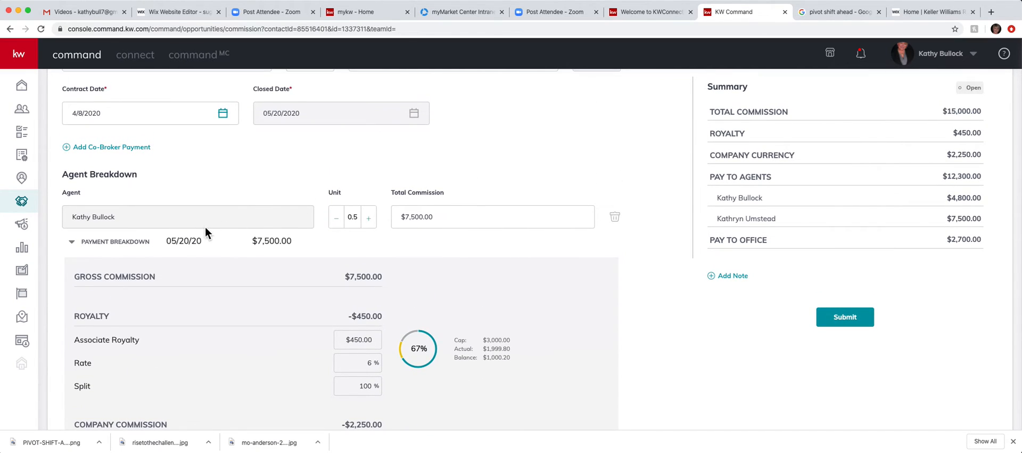
scroll(631, 322, "down", 7)
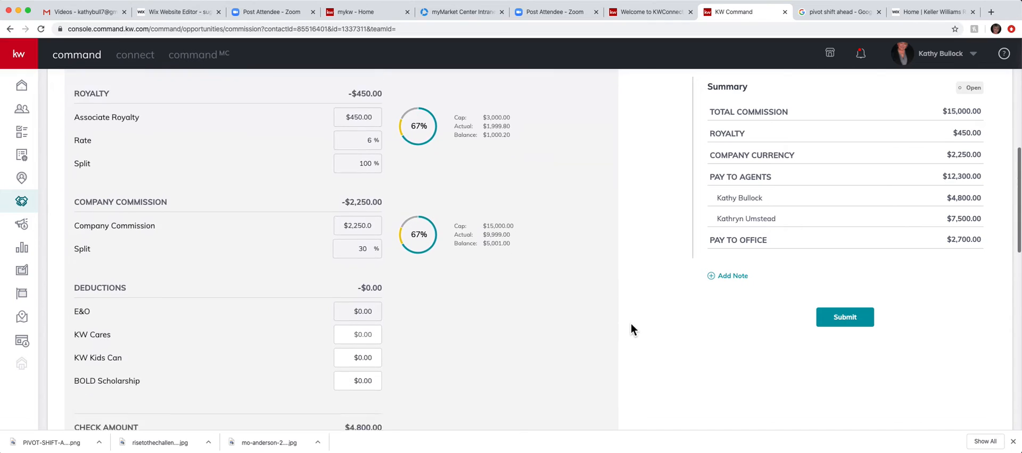
Step: Start a $200 Deduction item with an EIN tax ID entered
left_click(91, 304)
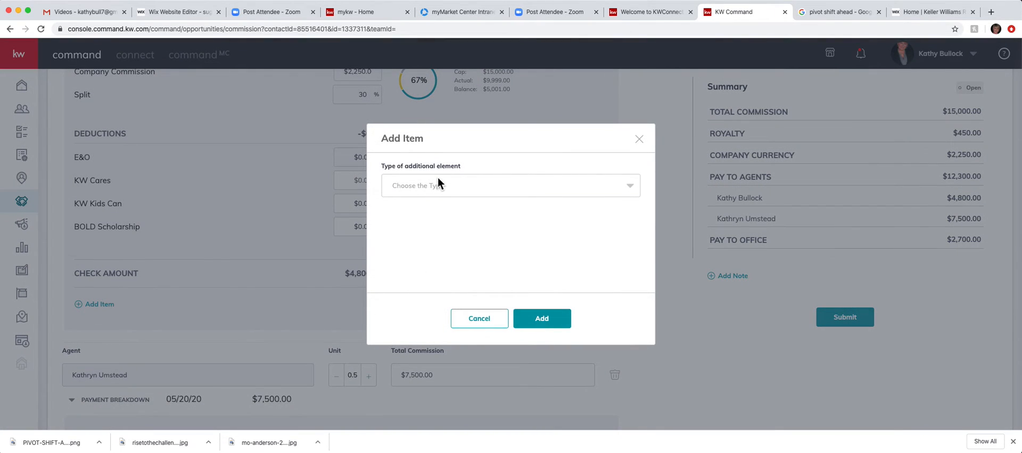
left_click(426, 190)
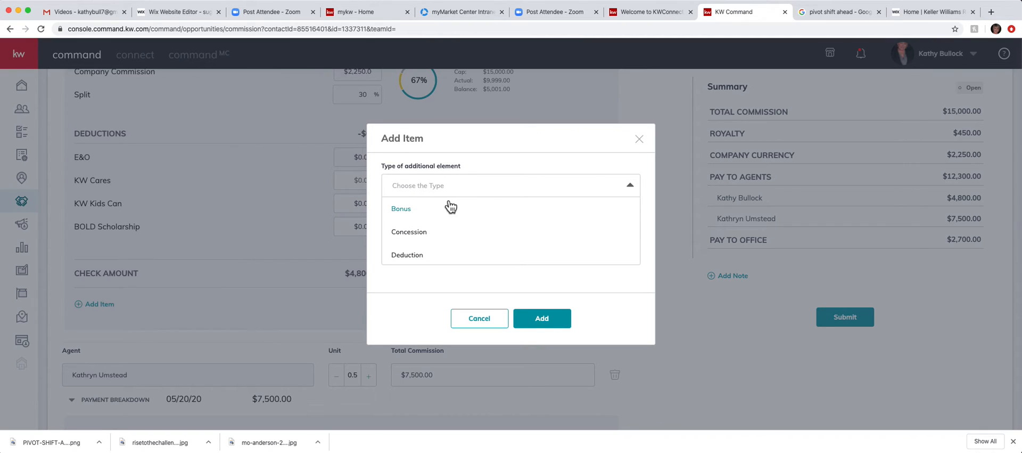
left_click(405, 260)
left_click(425, 184)
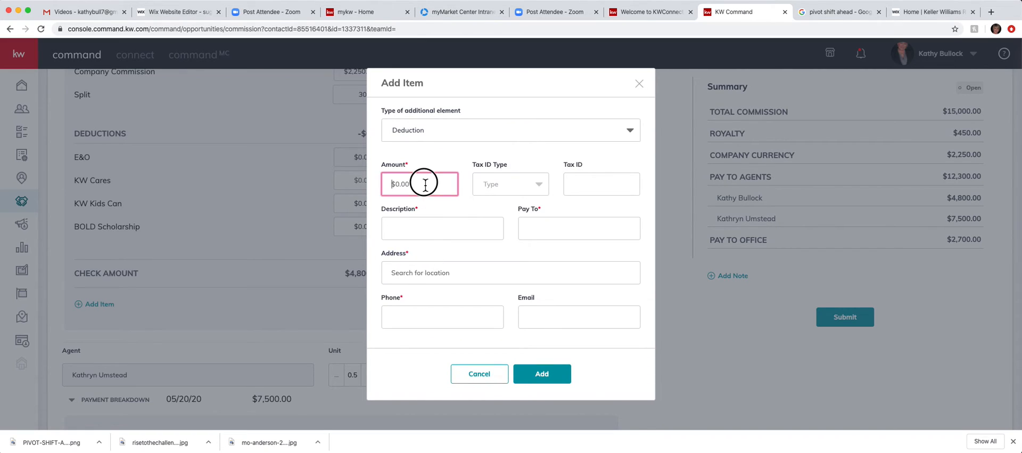
type("200")
left_click(540, 193)
left_click(524, 233)
left_click(594, 188)
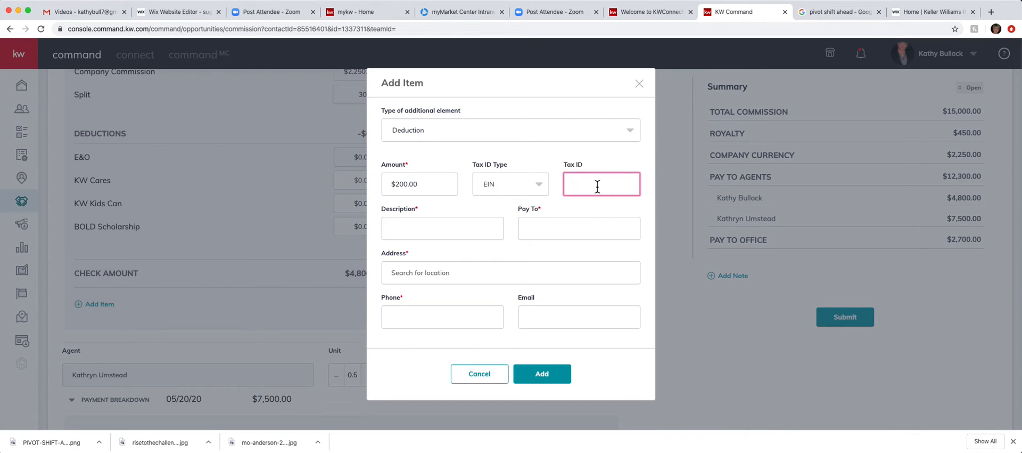
type("65656500")
left_click(384, 238)
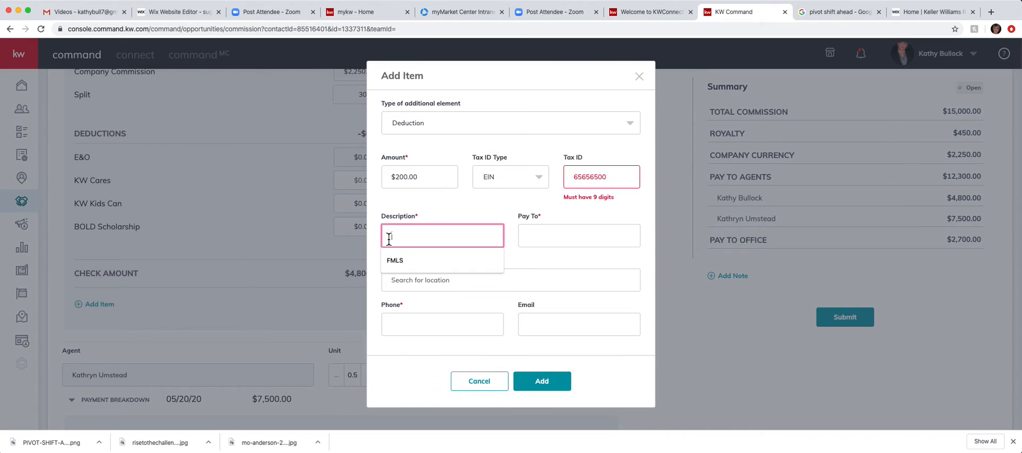
left_click(599, 177)
type("5")
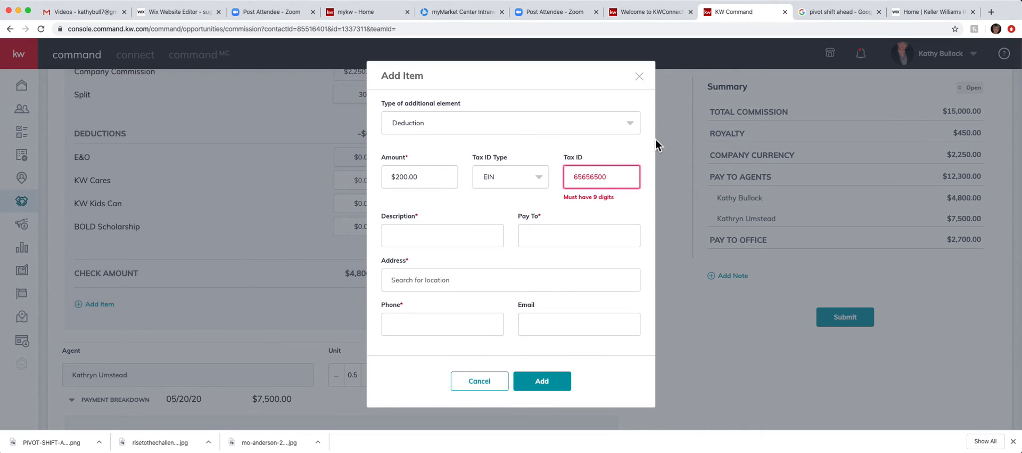
Step: Set description and payee to FMLS, fill in the payee's address and phone, and add it
left_click(407, 228)
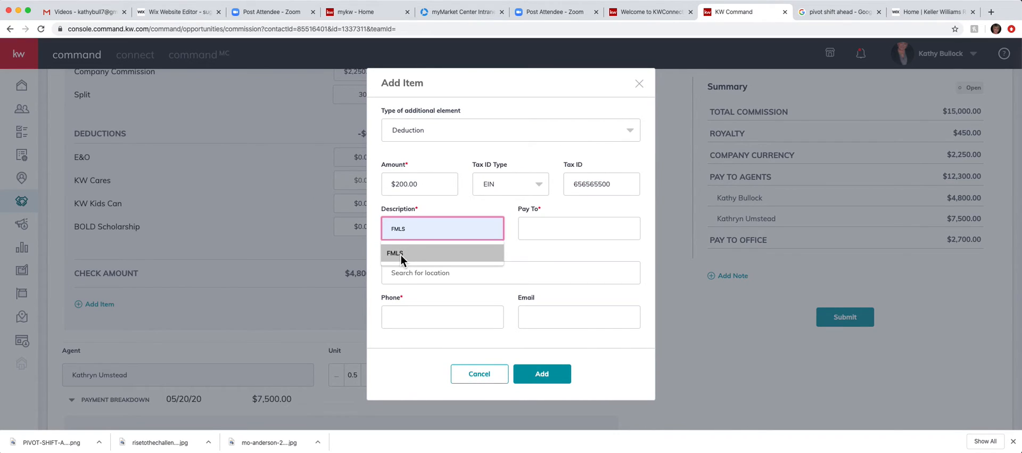
left_click(401, 254)
left_click(551, 228)
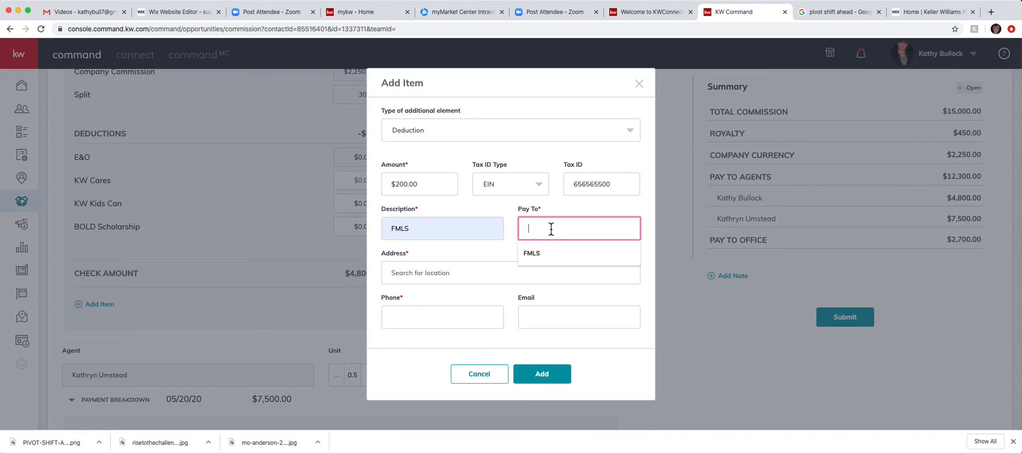
left_click(541, 258)
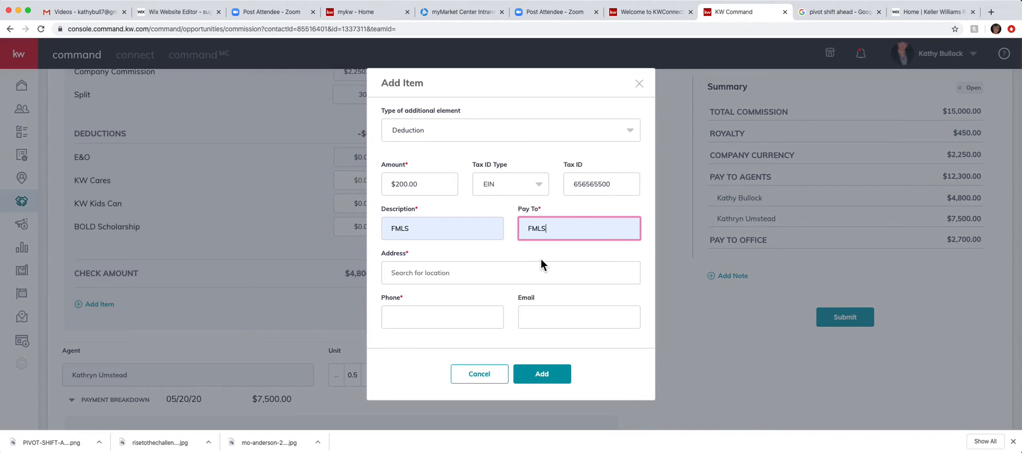
left_click(398, 272)
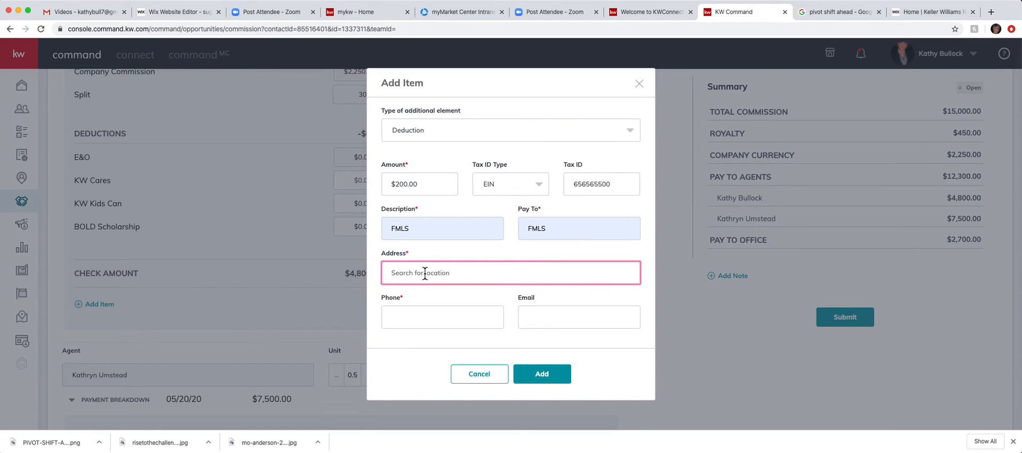
type("12")
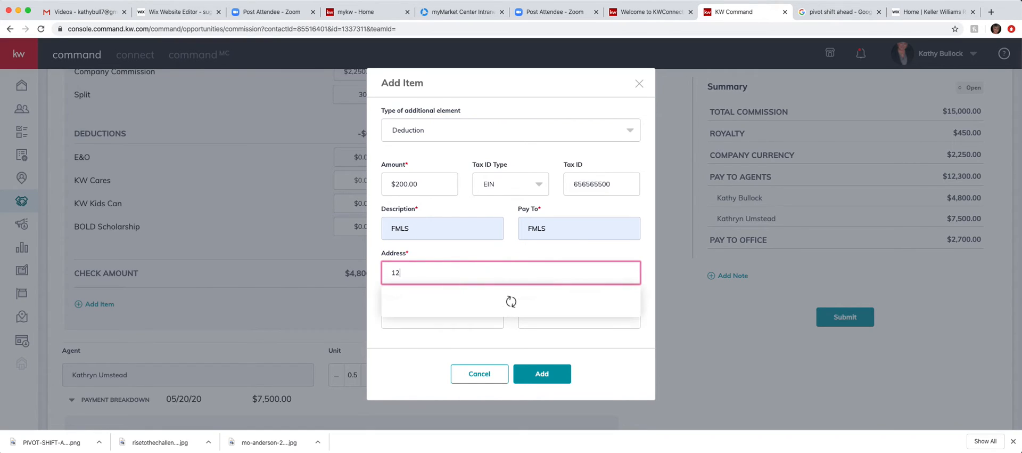
type("3 Main")
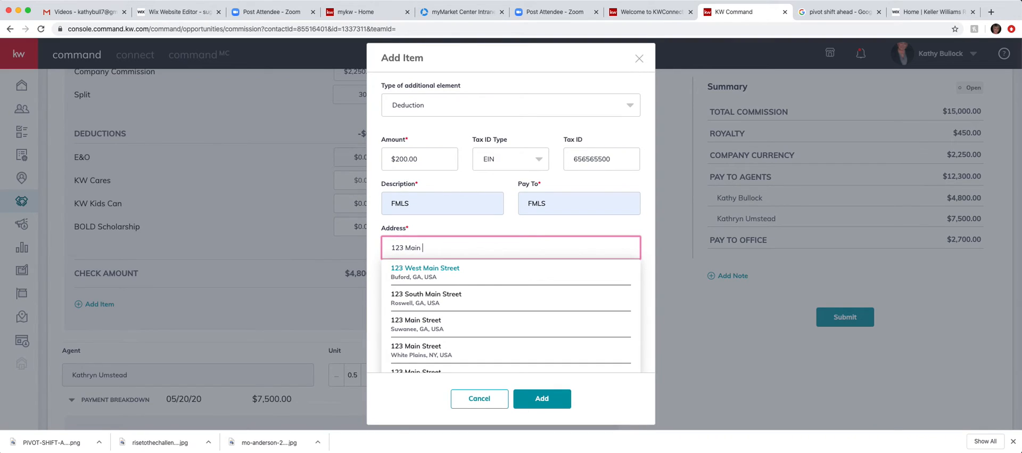
left_click(426, 268)
left_click(409, 323)
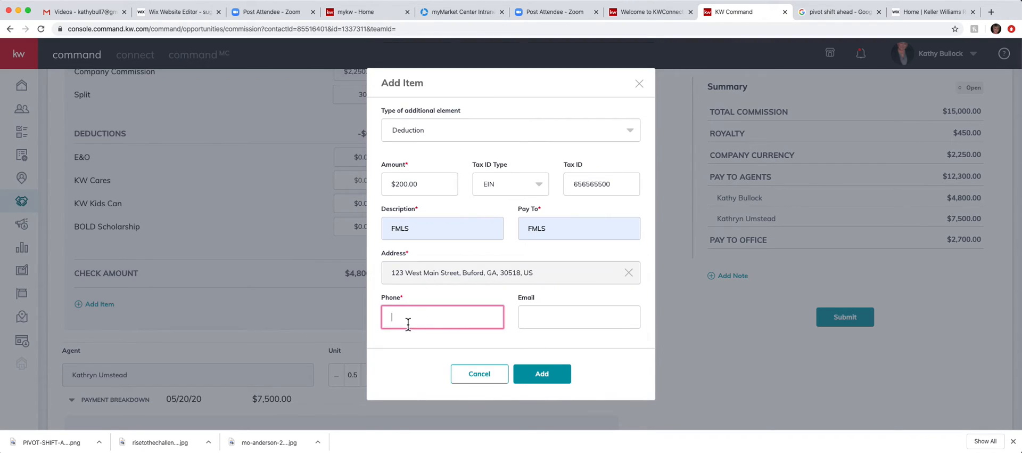
left_click(557, 375)
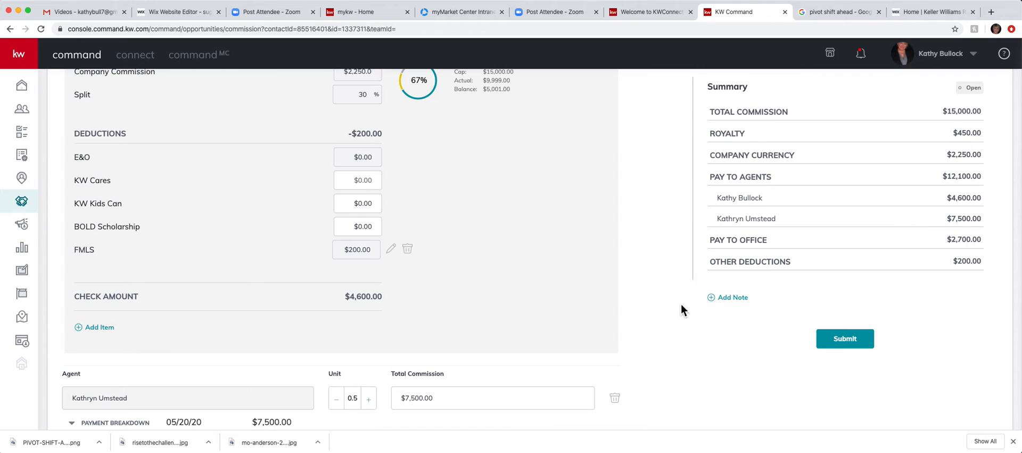
Step: Add a $200 Concession item marked as on the closing statement to the second agent's breakdown
scroll(347, 333, "down", 5)
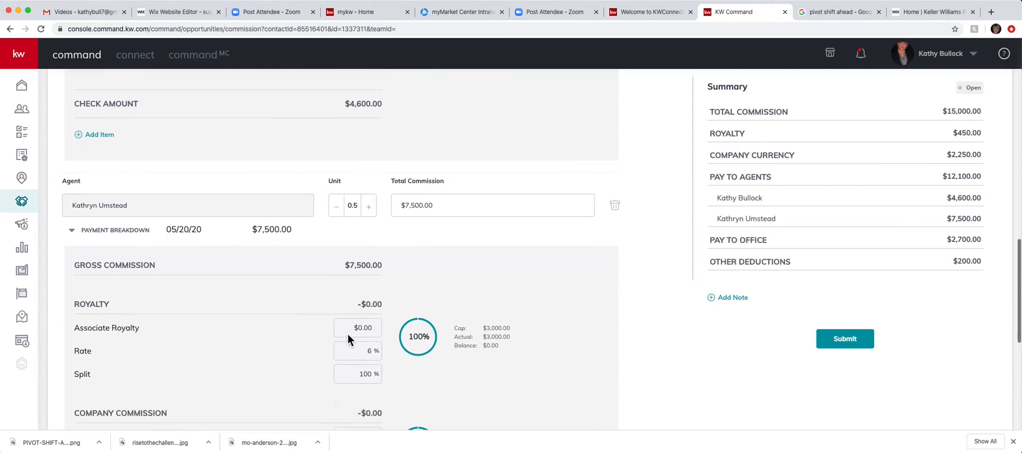
scroll(347, 334, "down", 5)
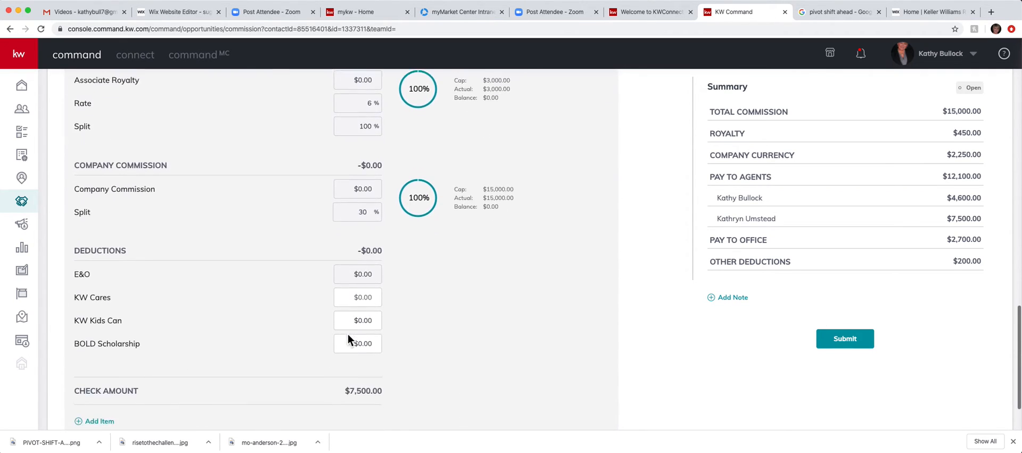
scroll(347, 338, "down", 1)
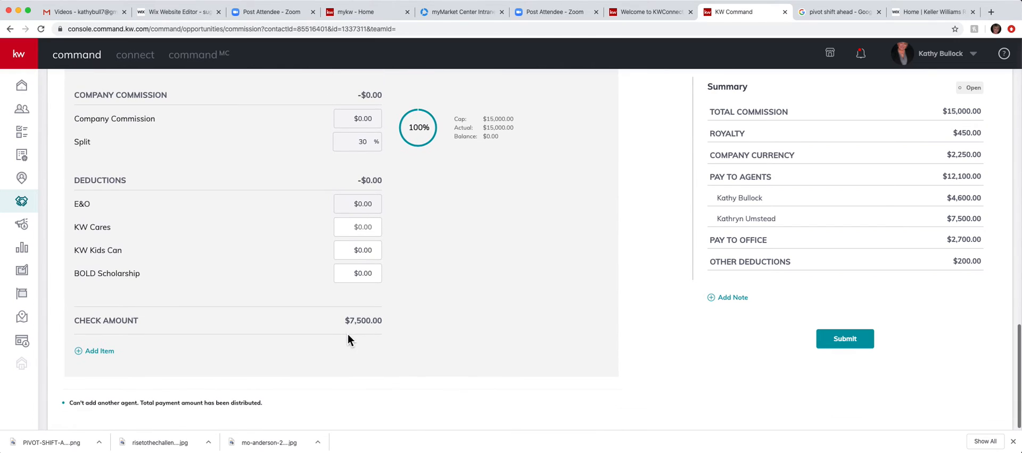
left_click(94, 354)
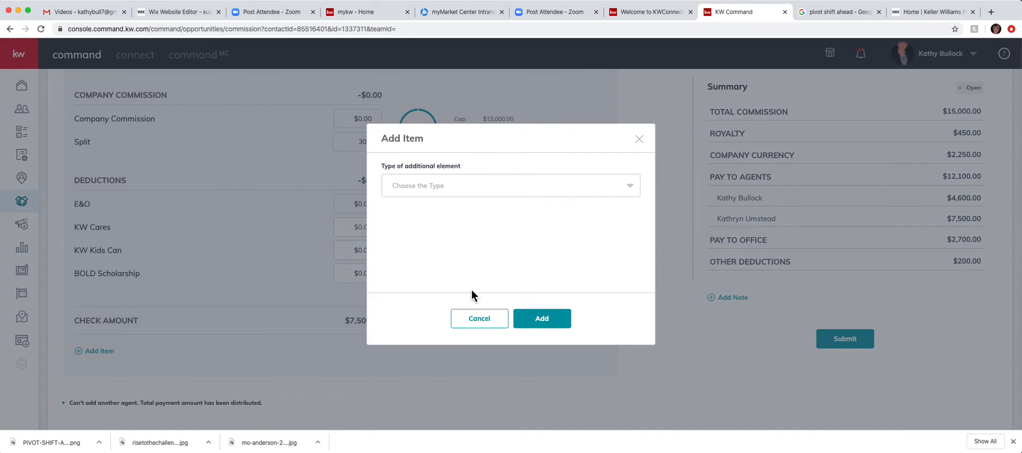
left_click(493, 188)
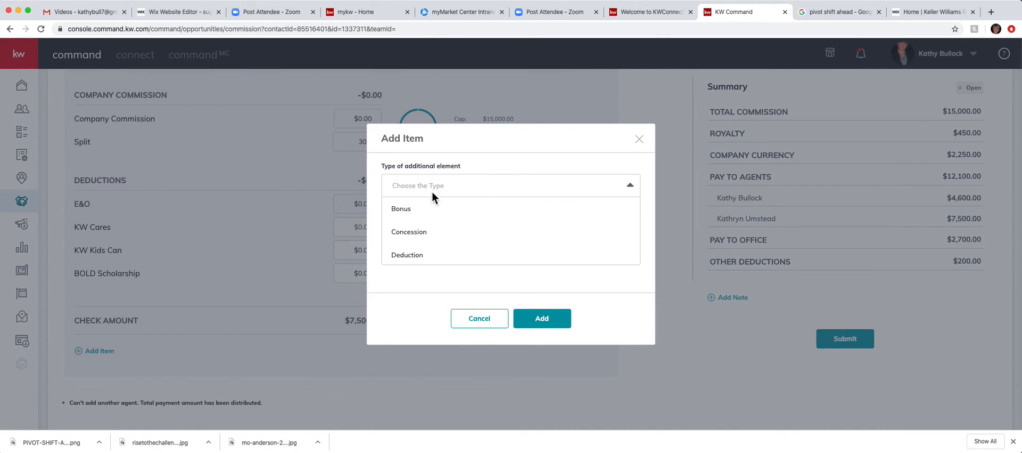
left_click(427, 239)
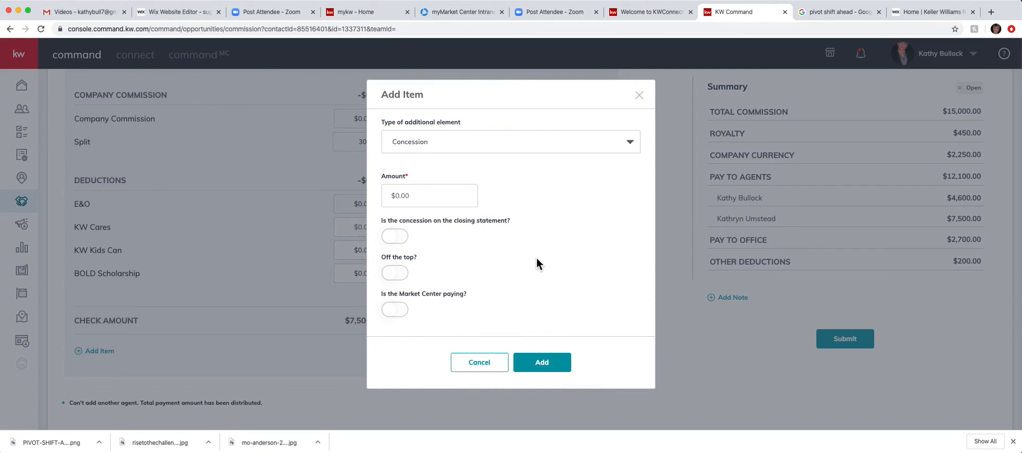
left_click(432, 201)
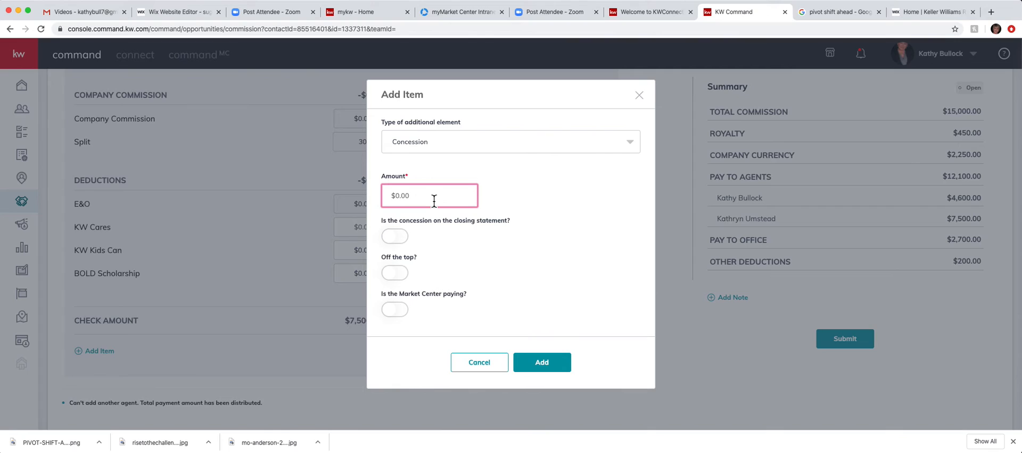
type("20")
left_click(398, 236)
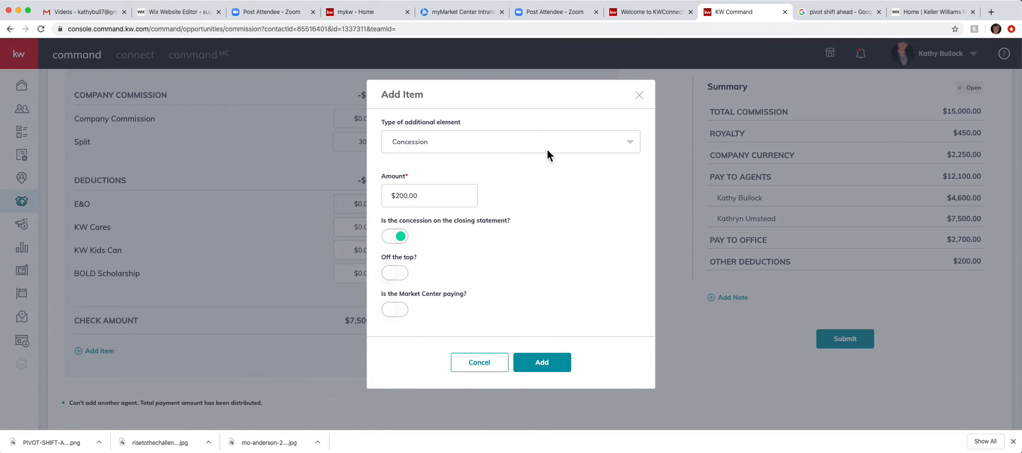
left_click(556, 367)
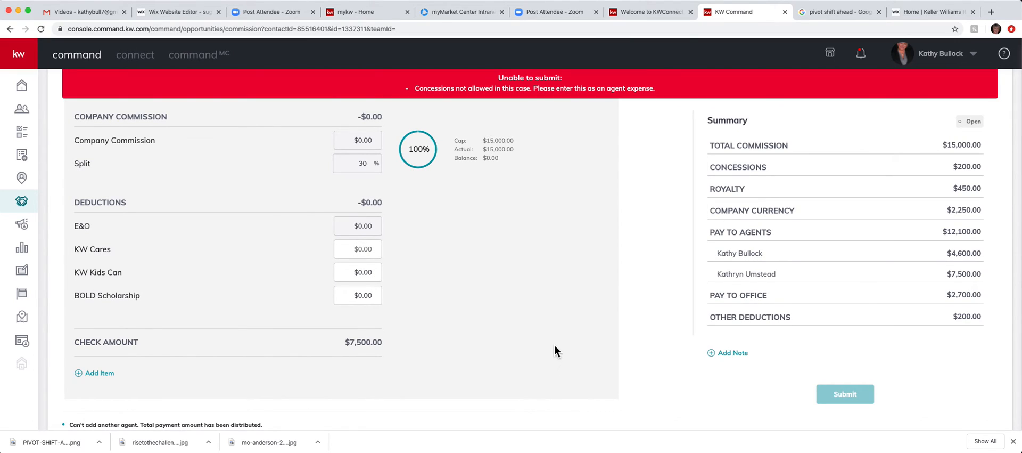
Step: Start a new Deduction item, then cancel it
scroll(555, 345, "down", 2)
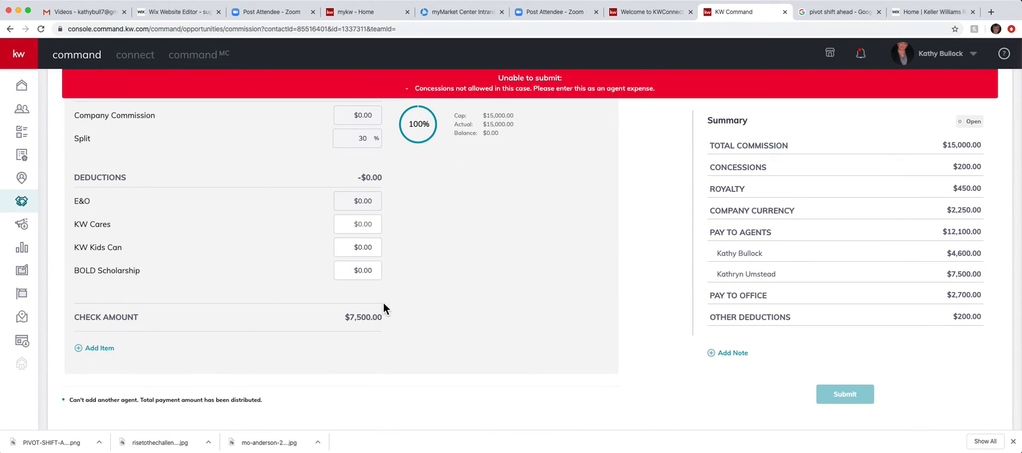
left_click(99, 348)
left_click(510, 184)
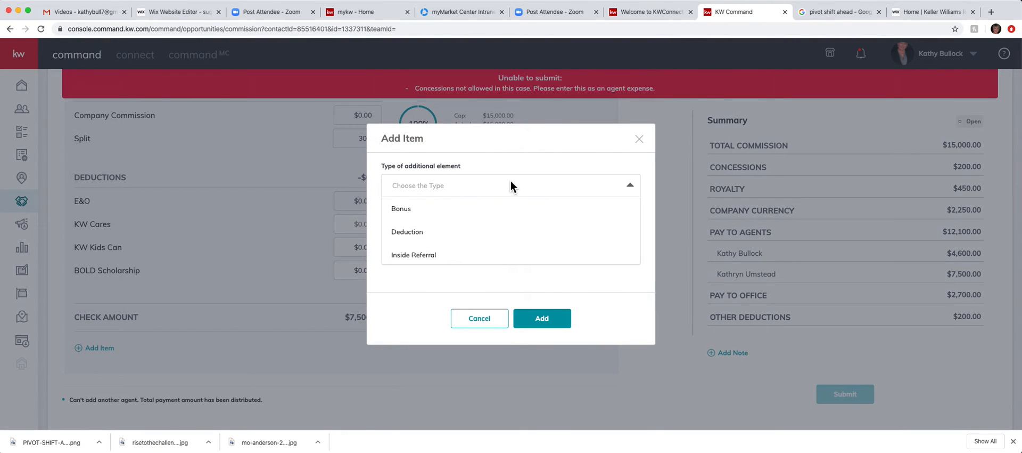
left_click(416, 232)
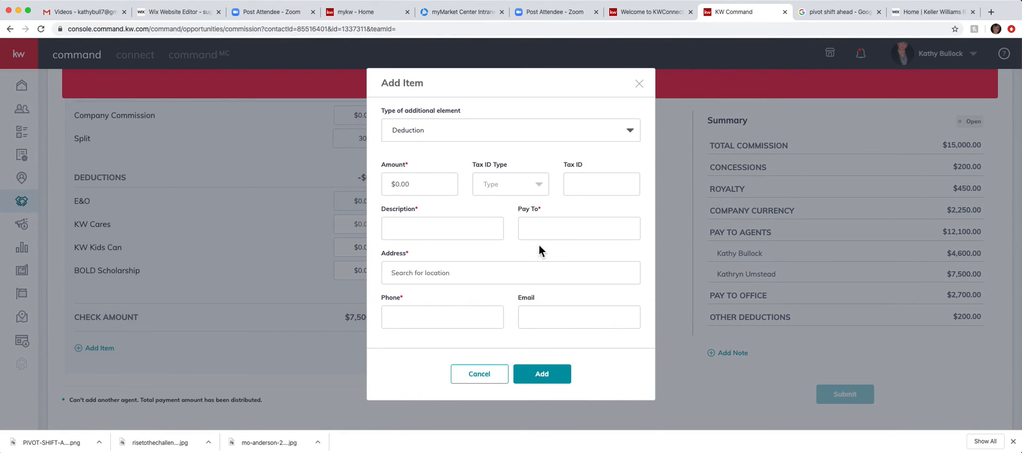
left_click(639, 84)
Step: Add a $1,000 Bonus item split with the Market Center
left_click(98, 348)
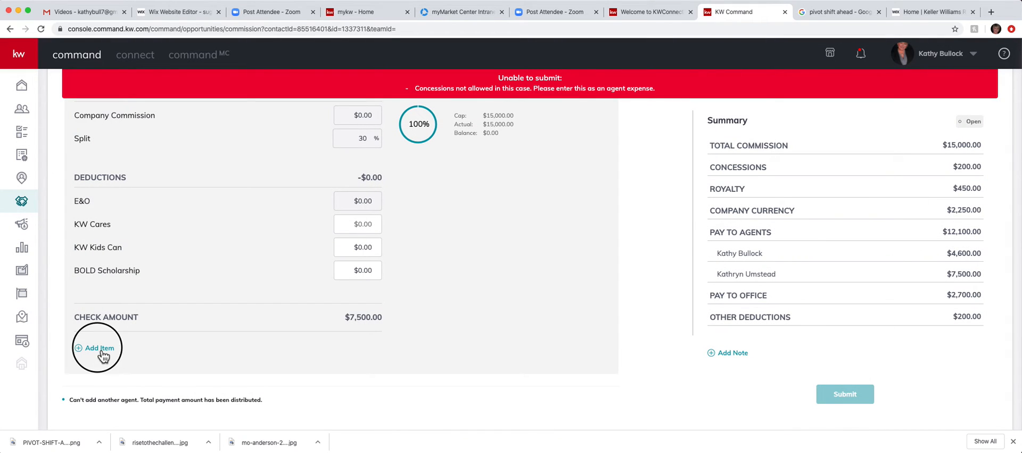
left_click(433, 187)
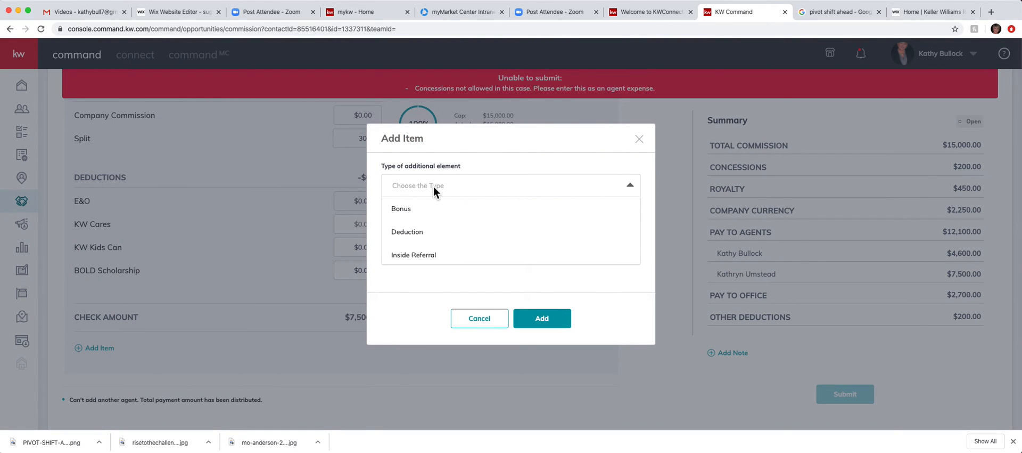
scroll(434, 244, "down", 1)
scroll(433, 244, "up", 1)
left_click(413, 212)
left_click(415, 241)
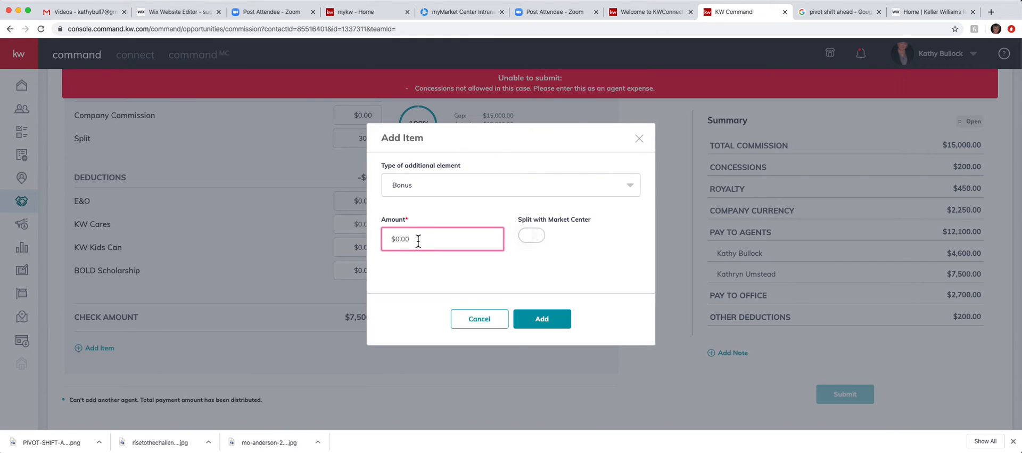
type("1,000")
left_click(536, 237)
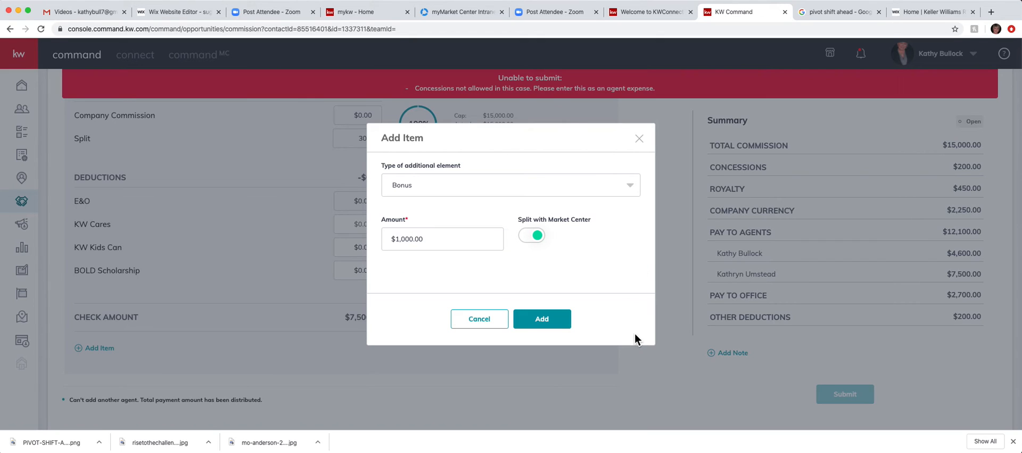
left_click(543, 320)
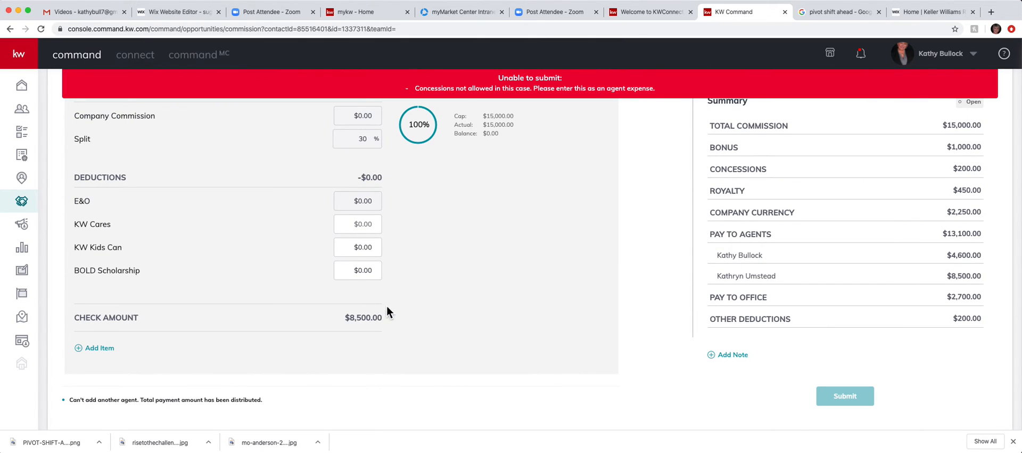
Step: Delete the $200 Concession entry from the second agent's breakdown
scroll(177, 186, "up", 10)
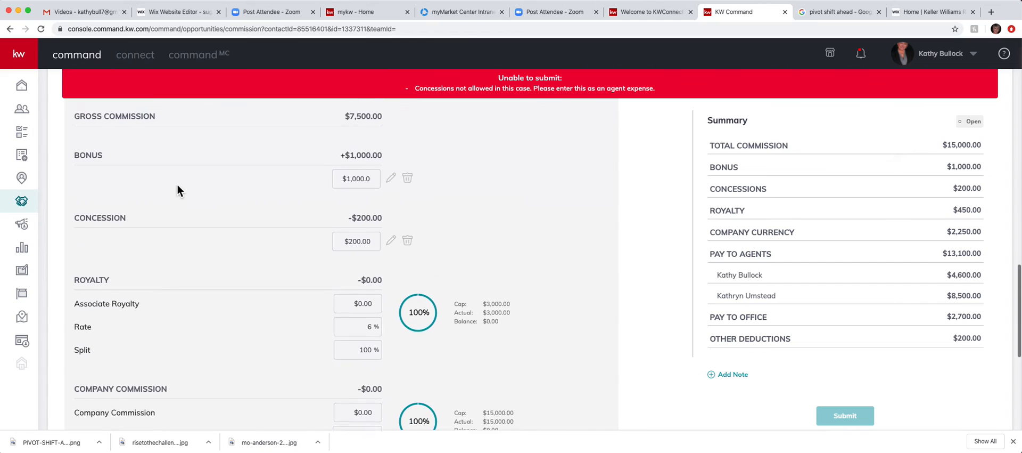
scroll(177, 184, "up", 2)
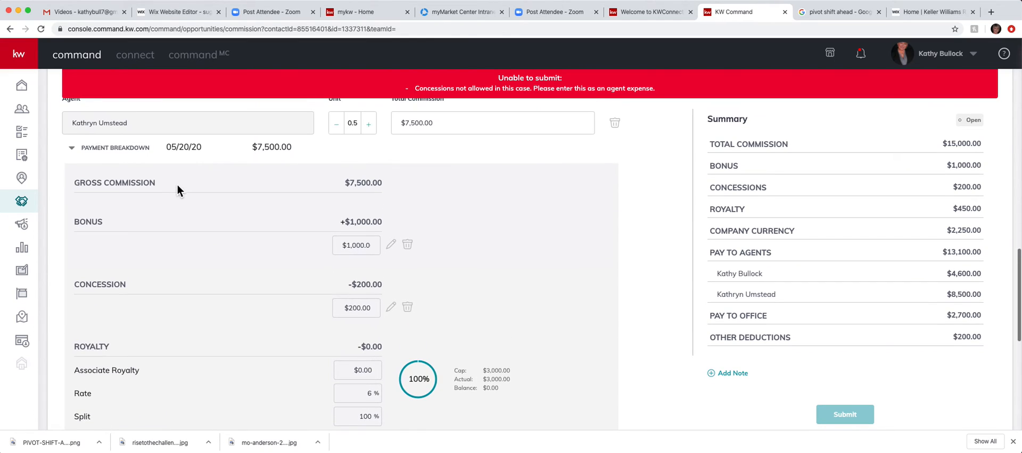
left_click(407, 307)
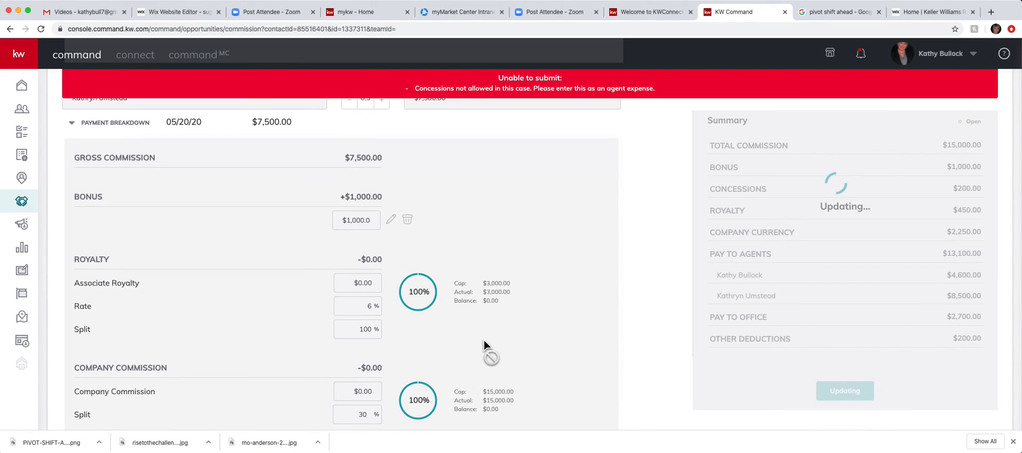
scroll(562, 281, "down", 10)
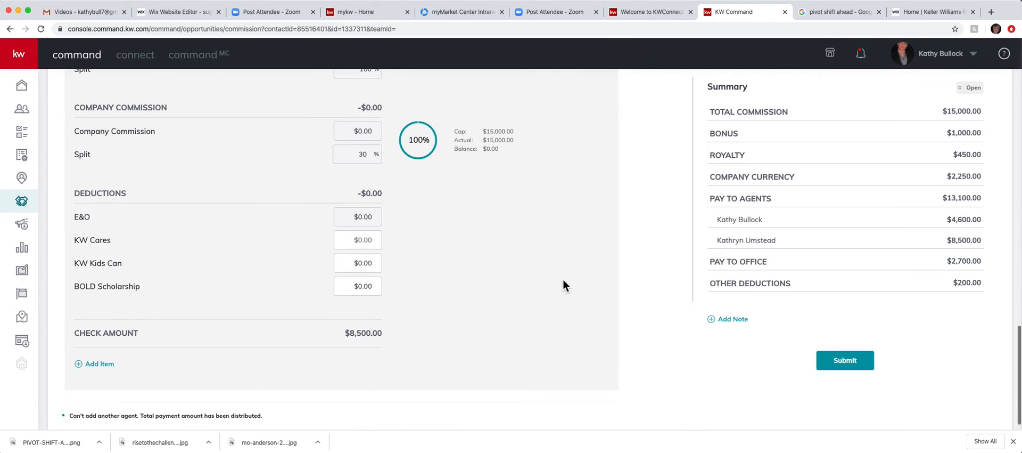
scroll(573, 180, "up", 6)
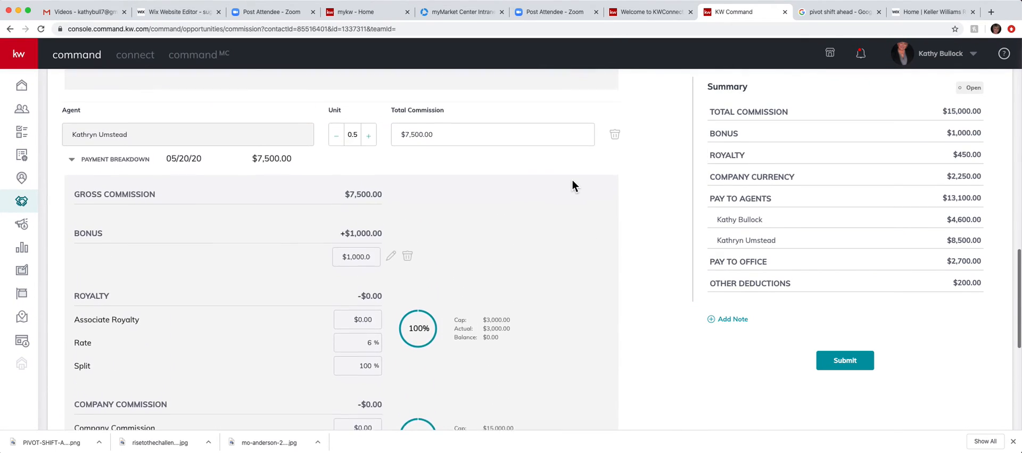
scroll(573, 181, "down", 6)
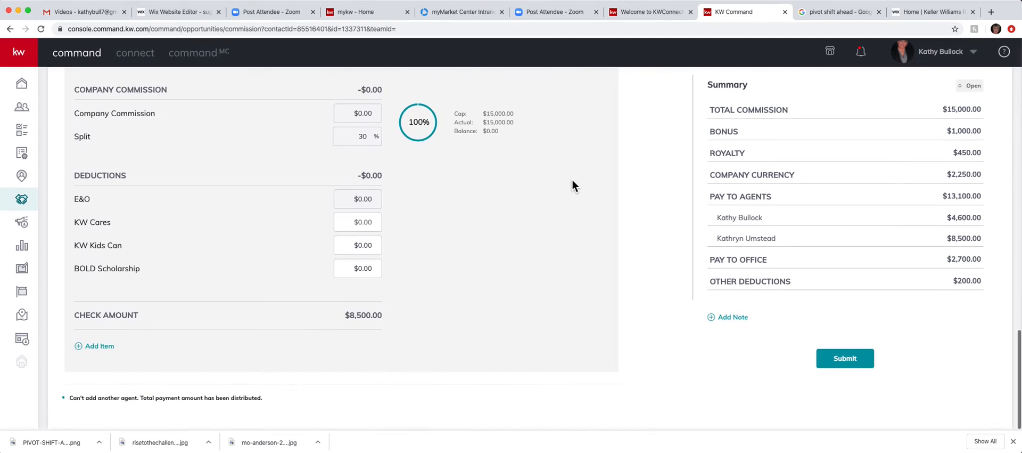
Step: Start a $25 Deduction item with tax ID type EIN and enter its tax ID
left_click(93, 350)
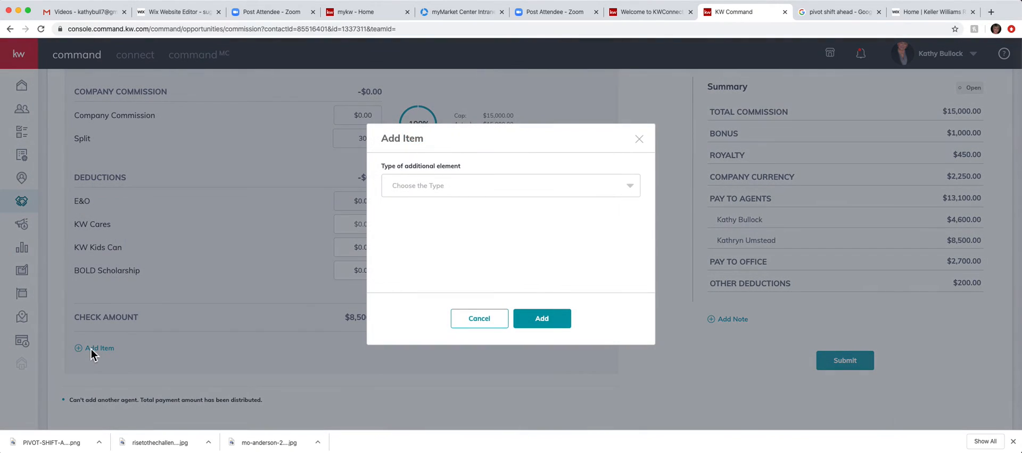
left_click(551, 187)
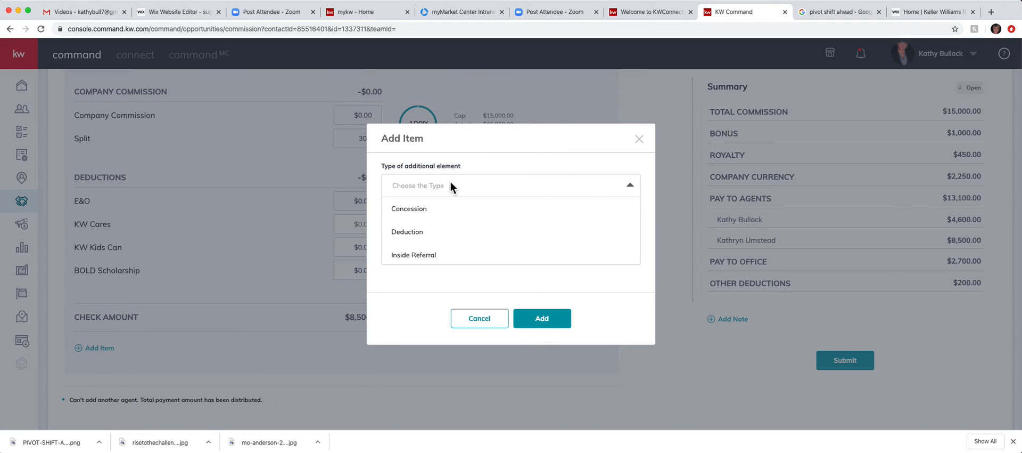
left_click(420, 233)
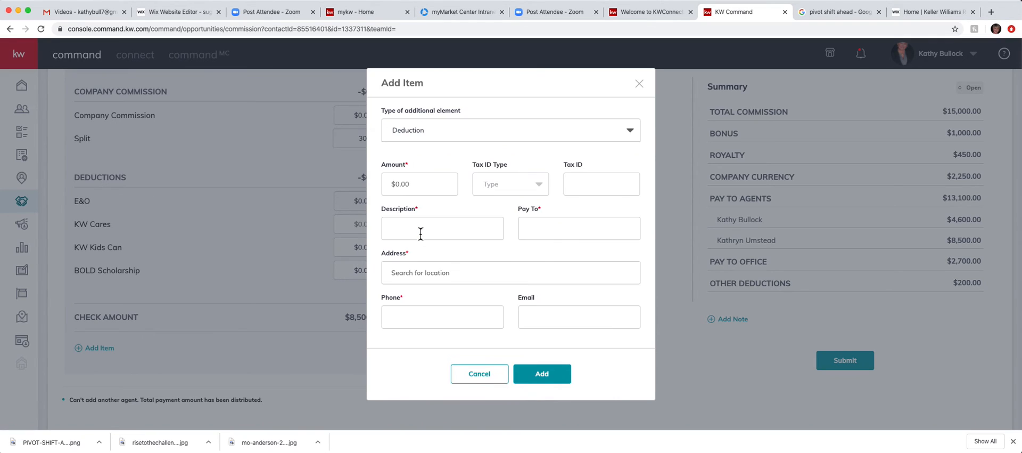
left_click(421, 184)
type("25")
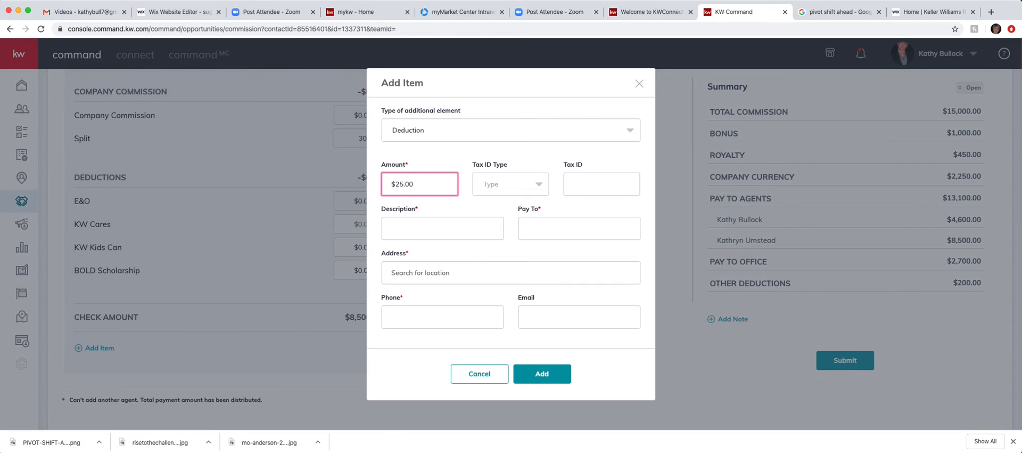
left_click(526, 186)
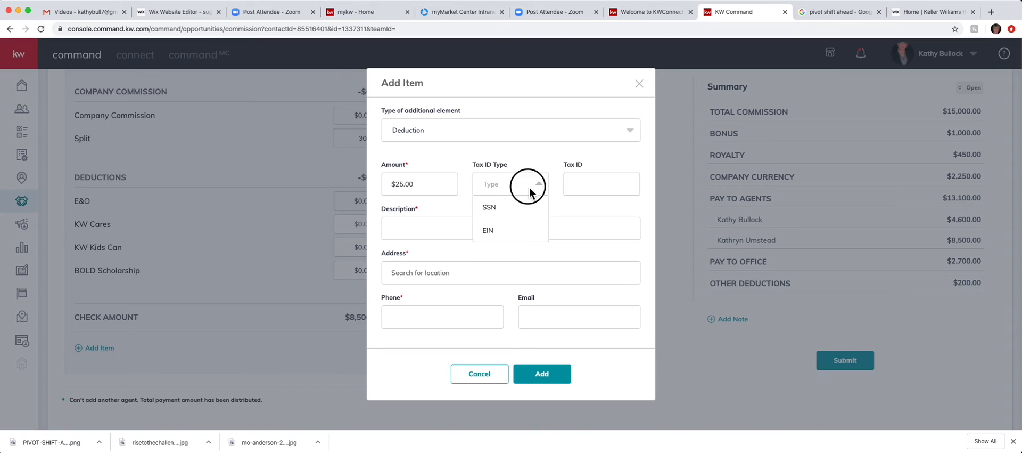
left_click(495, 237)
left_click(584, 186)
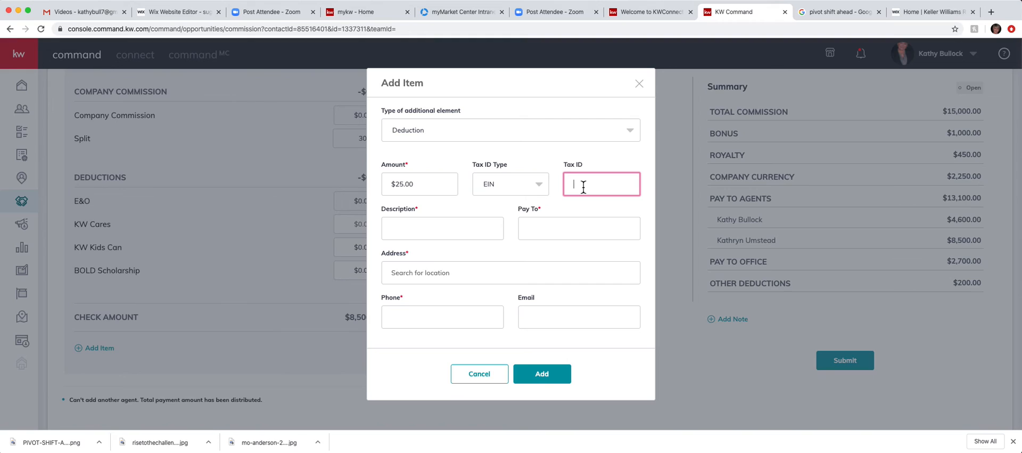
type("999999999")
Step: Describe the deduction as 'Kares 4 Kids', pay it to Kares with payee address and phone, and add it
left_click(403, 229)
type("K")
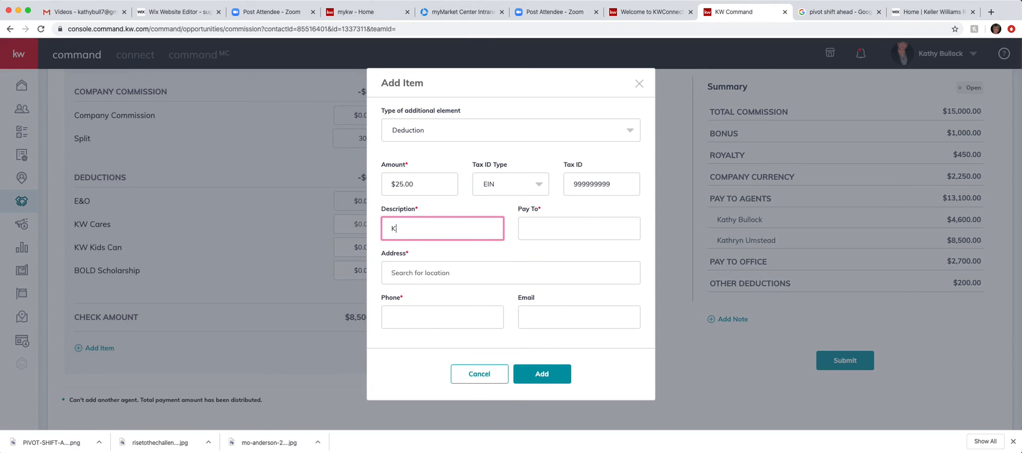
type("ares 4 Kids")
left_click(558, 230)
type("Kares 4 K")
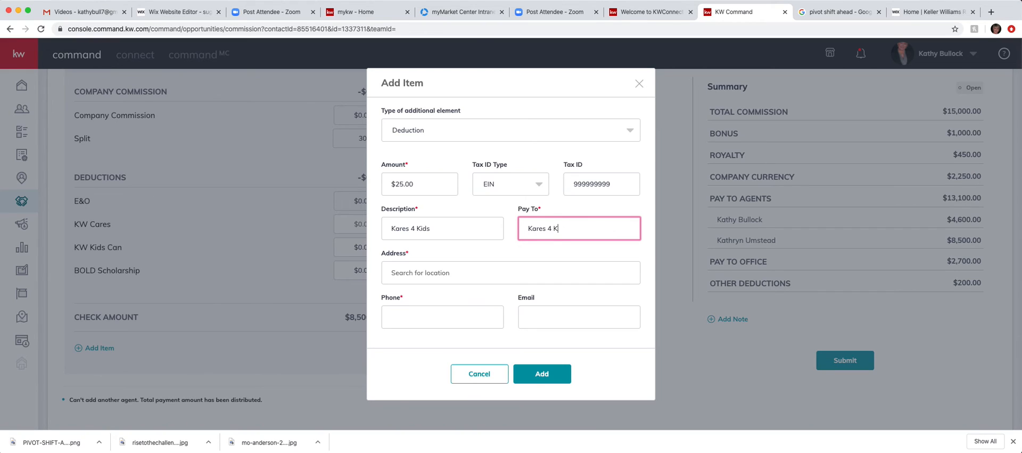
left_click(419, 277)
type("123")
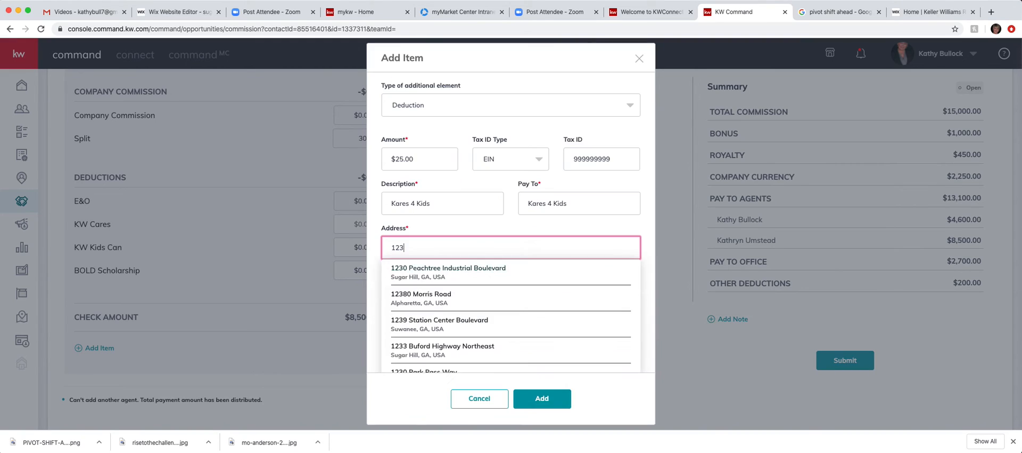
type(" West Main")
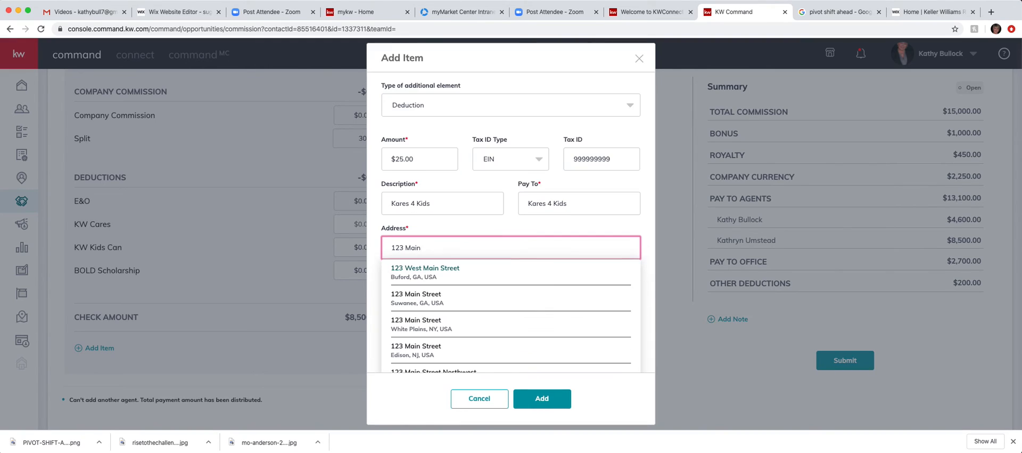
left_click(419, 276)
left_click(415, 316)
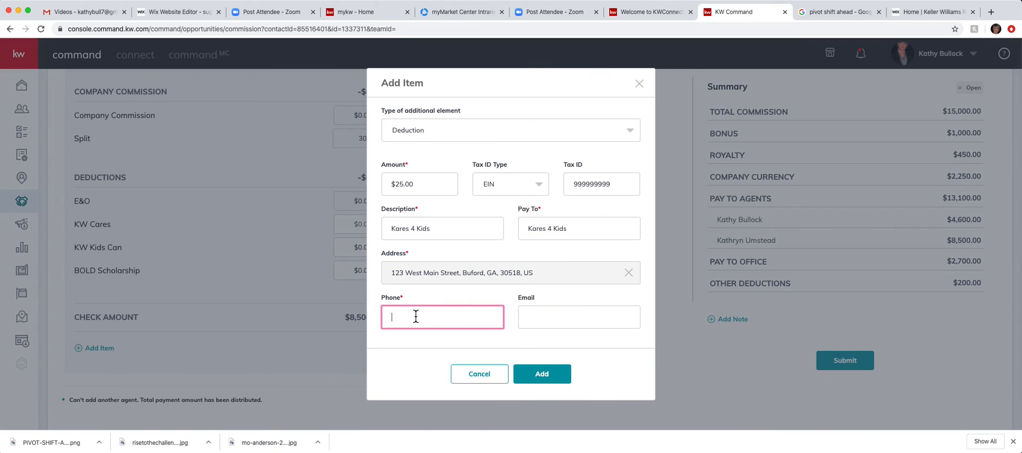
left_click(543, 375)
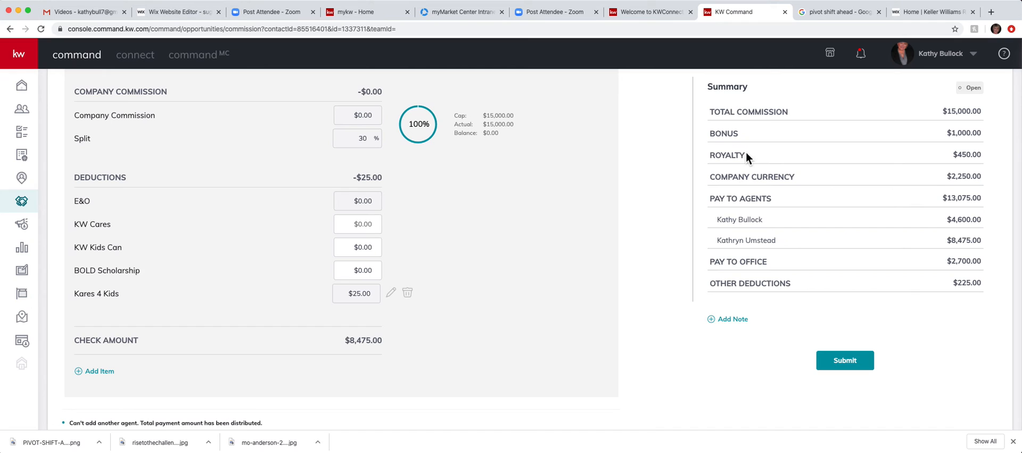
Step: Begin another breakdown item and show the Choose the Type options
scroll(746, 154, "up", 3)
scroll(745, 154, "down", 2)
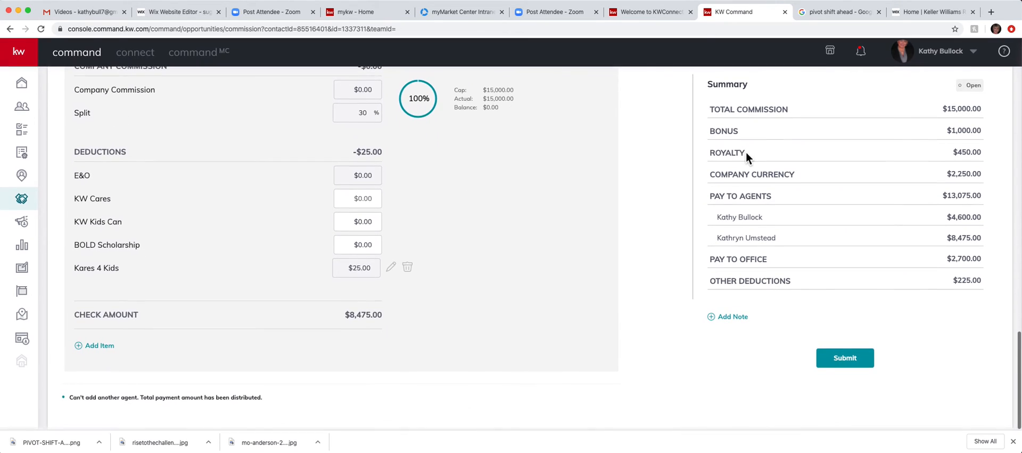
left_click(102, 348)
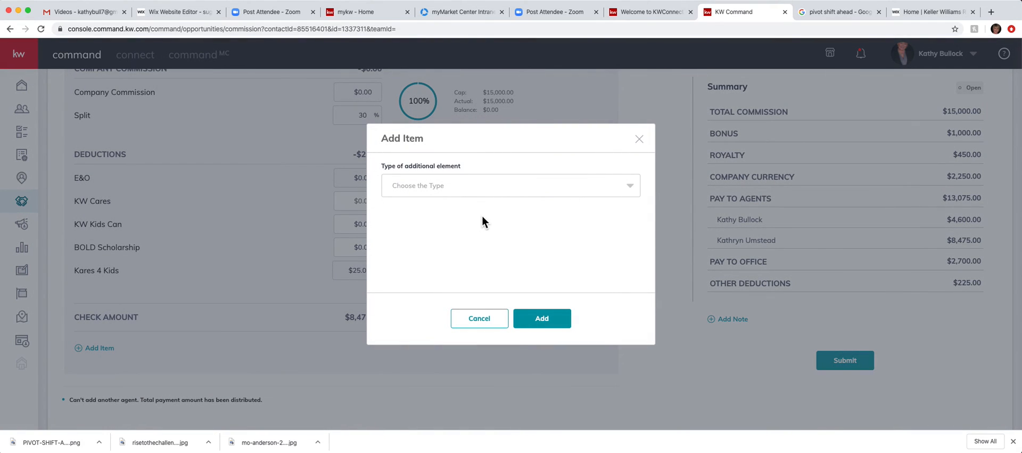
left_click(489, 185)
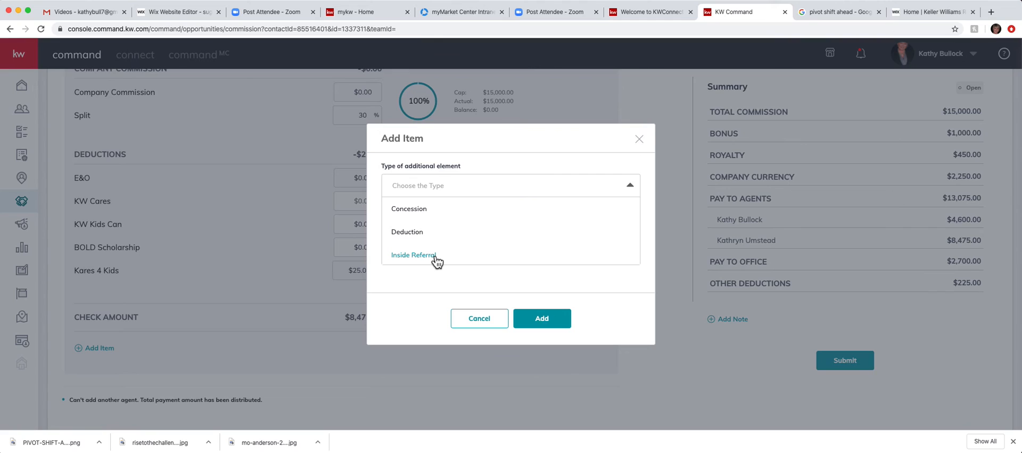
Step: Make the new item a 25% Outside Referral and enter the referral's tax ID
scroll(436, 261, "down", 1)
left_click(414, 257)
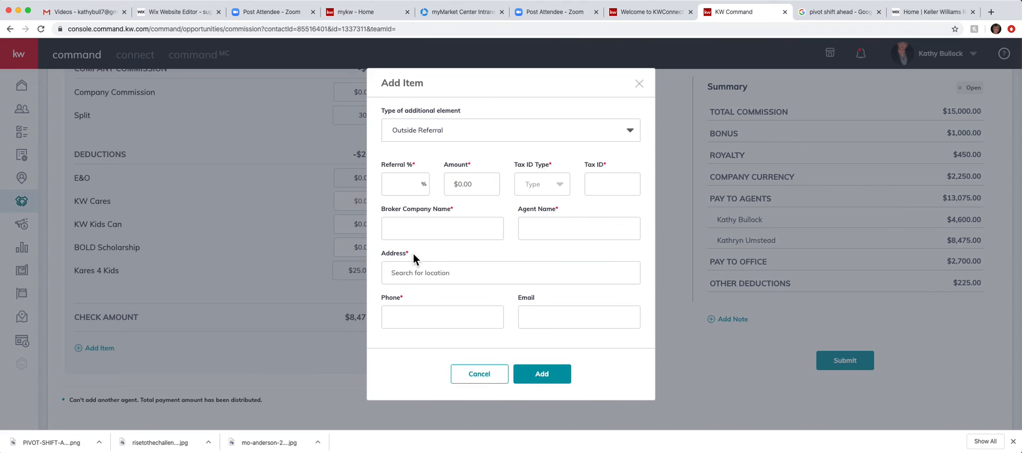
left_click(407, 186)
type("25")
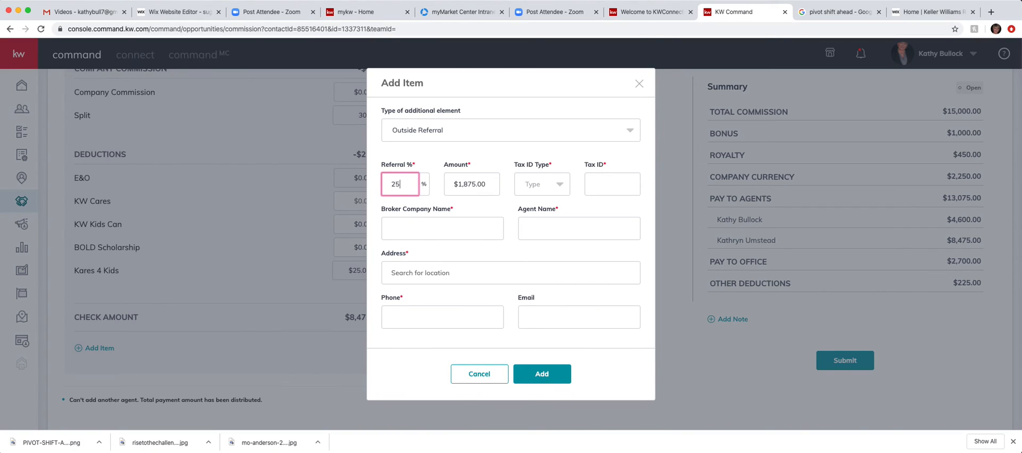
left_click(560, 185)
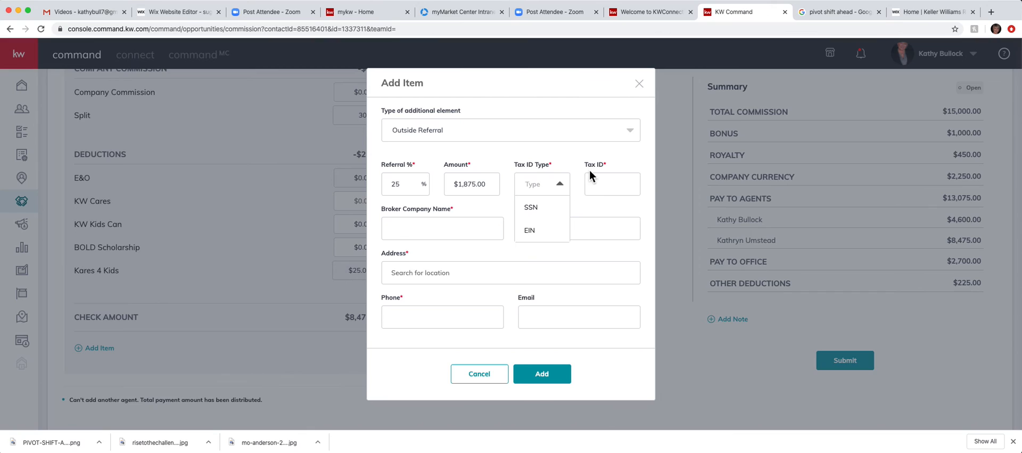
left_click(599, 189)
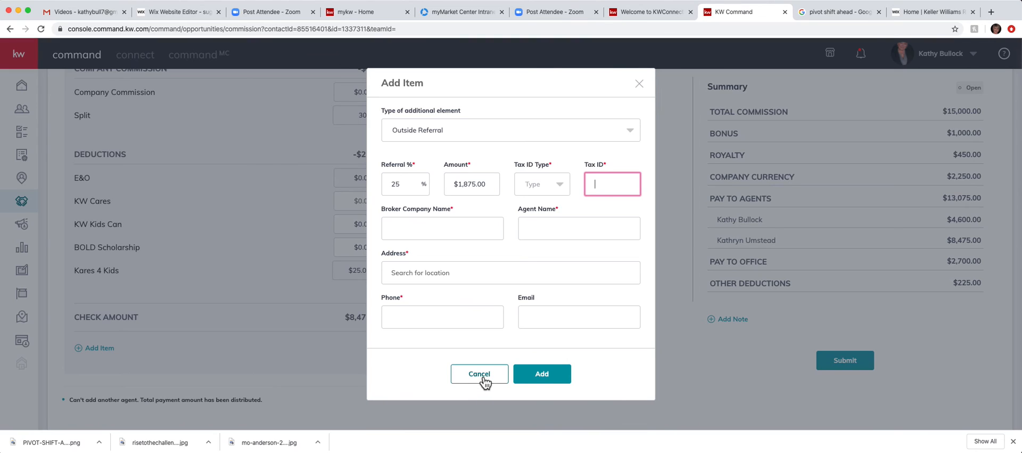
type("999999999")
Step: Fill in broker ABC plus the agent's name, address and phone, set the tax ID type, and save
left_click(461, 230)
type("ABC")
left_click(555, 228)
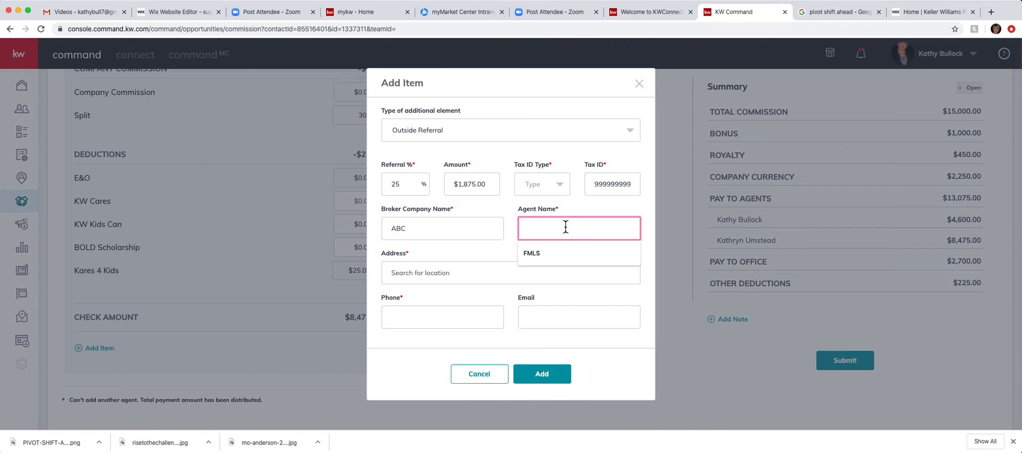
type("Jerry")
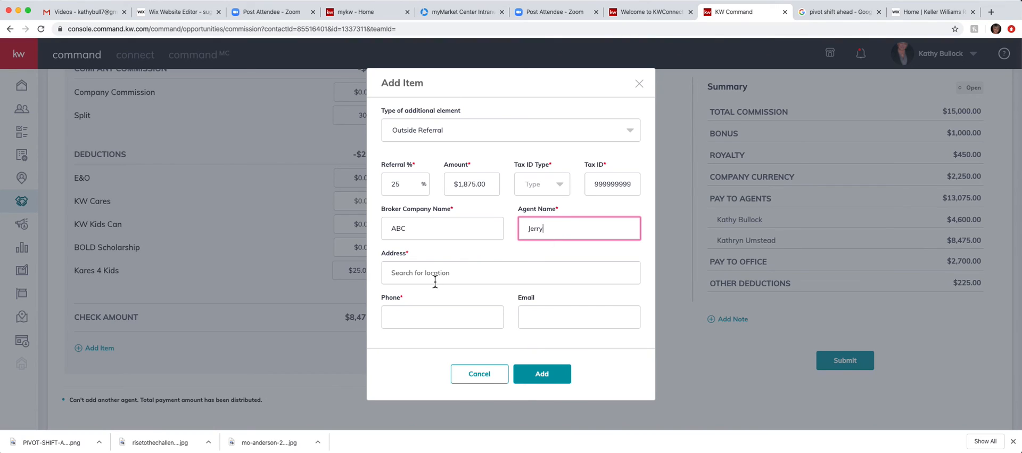
left_click(435, 281)
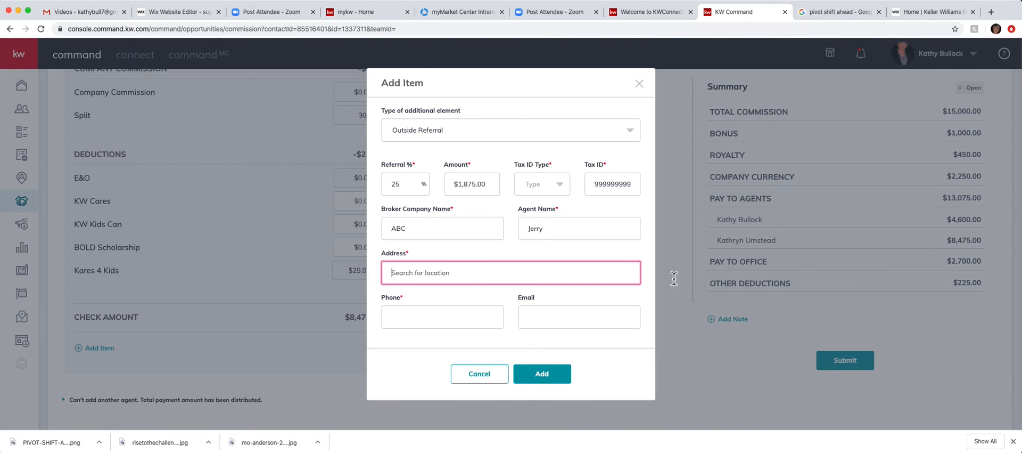
type("123 ")
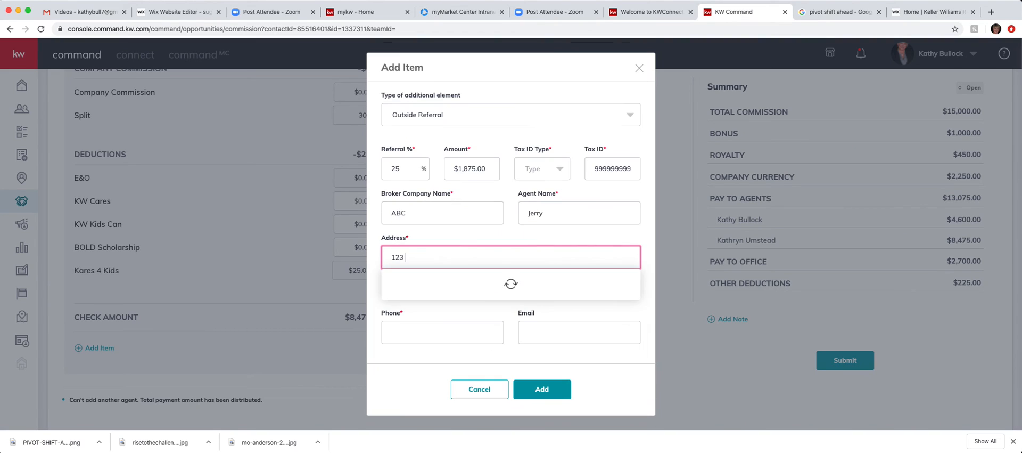
type("Main S")
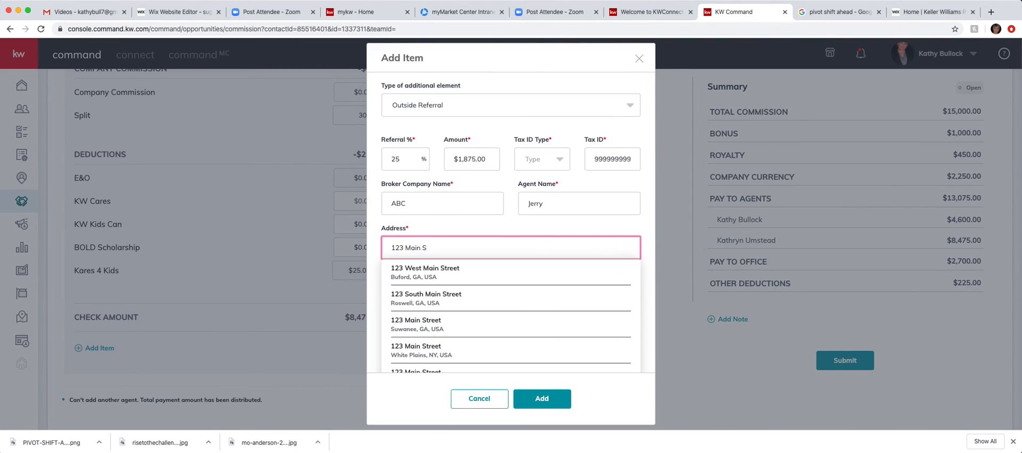
left_click(463, 271)
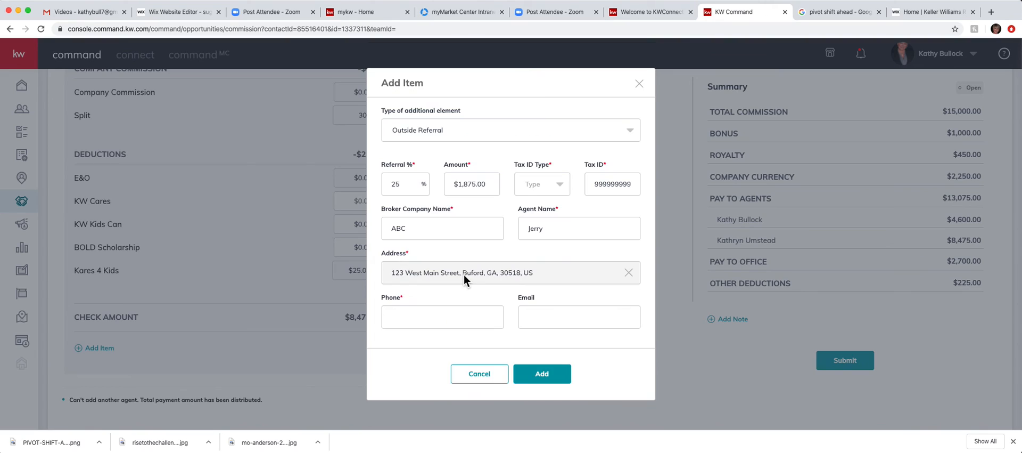
left_click(408, 318)
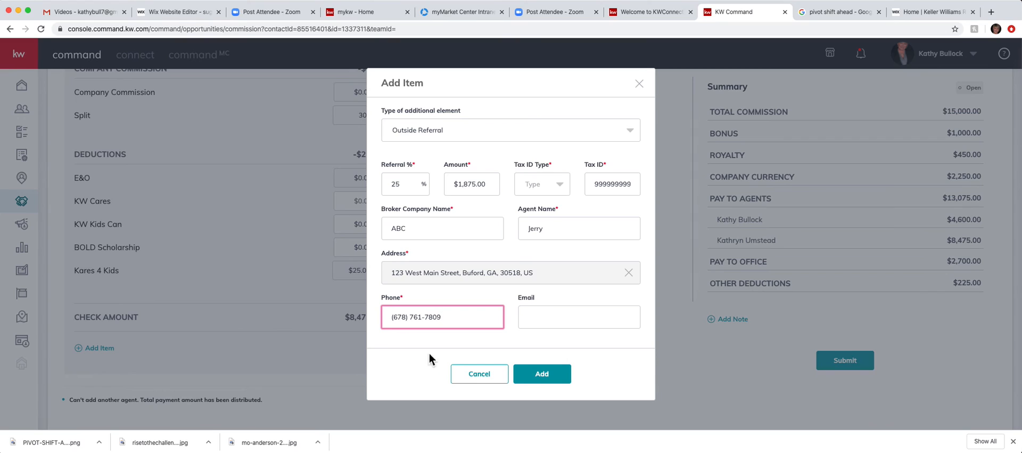
left_click(545, 377)
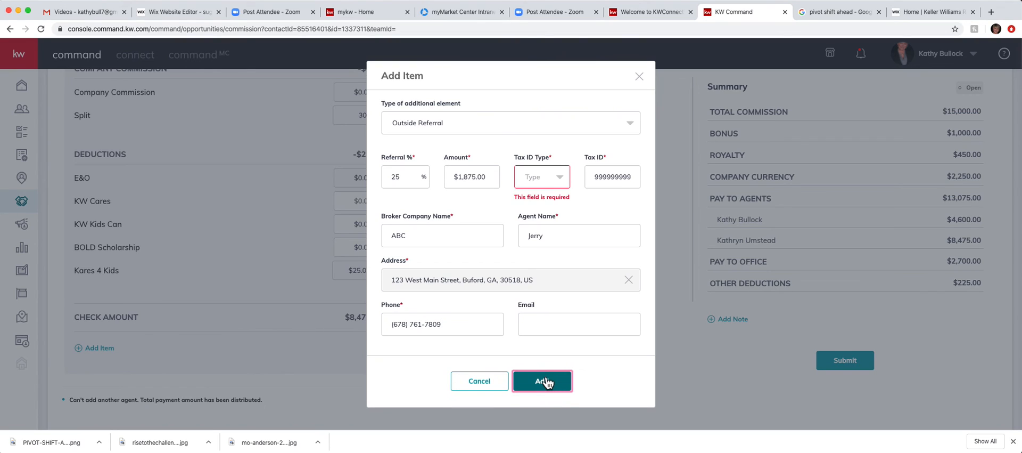
left_click(558, 180)
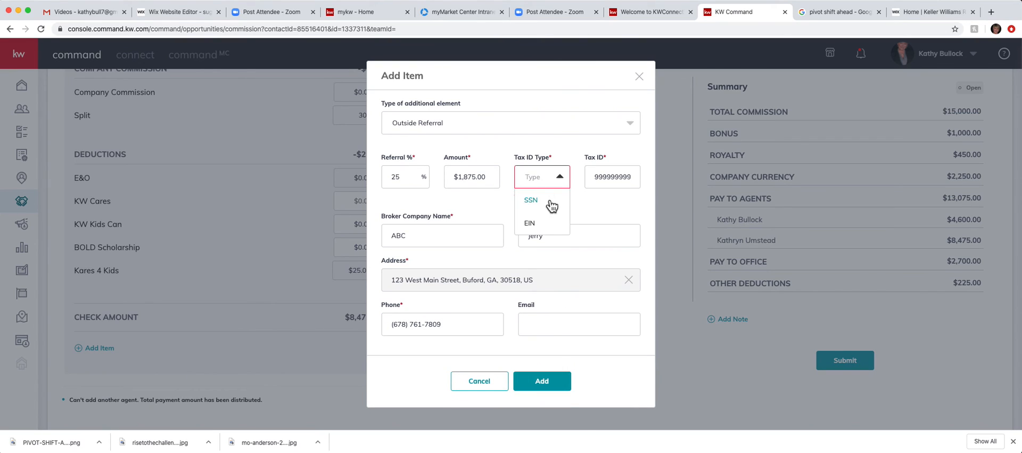
left_click(538, 222)
left_click(542, 373)
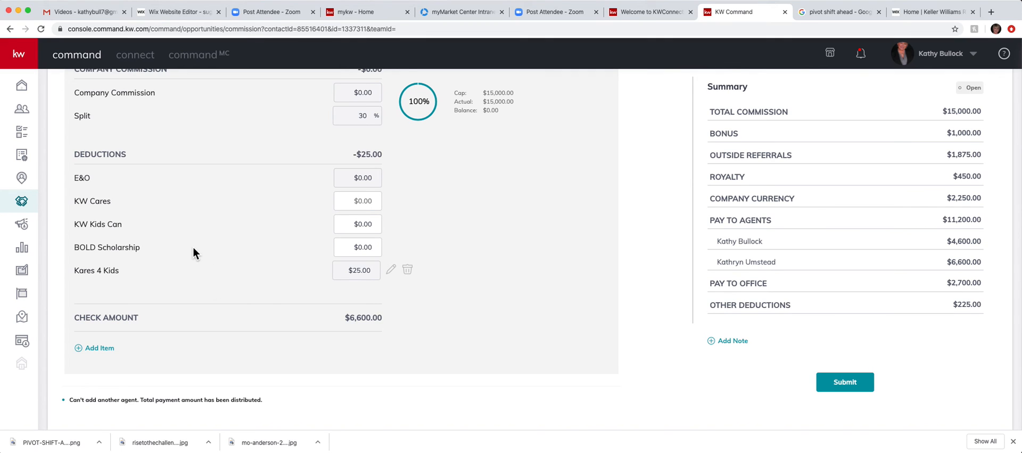
scroll(194, 247, "up", 5)
scroll(194, 247, "up", 1)
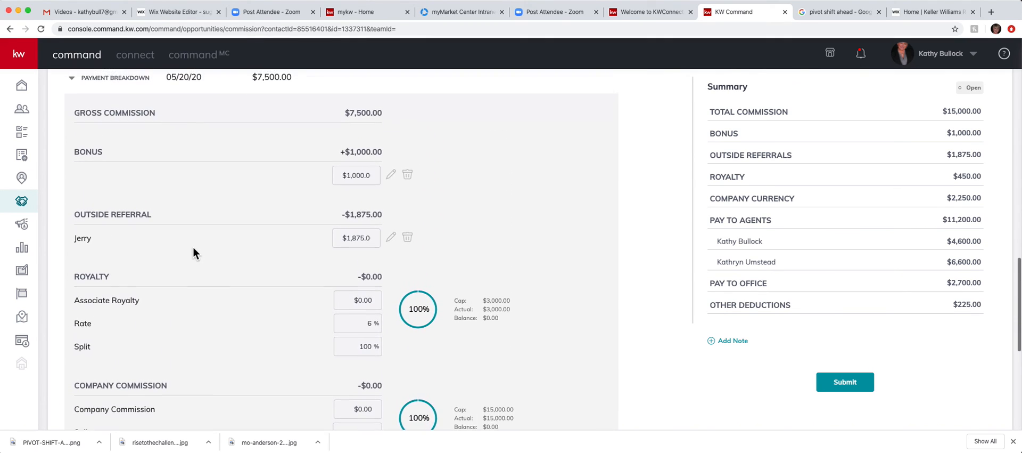
scroll(194, 248, "up", 6)
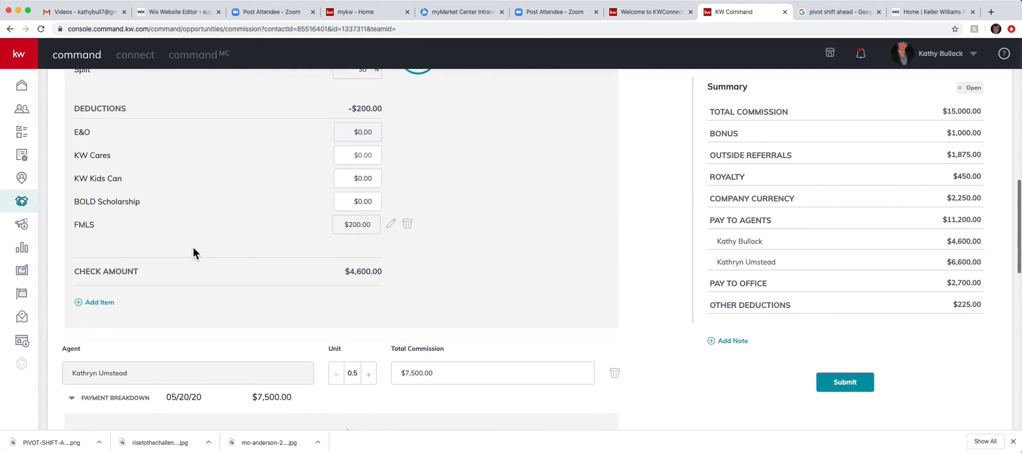
scroll(194, 248, "up", 2)
scroll(194, 248, "down", 2)
scroll(193, 247, "down", 5)
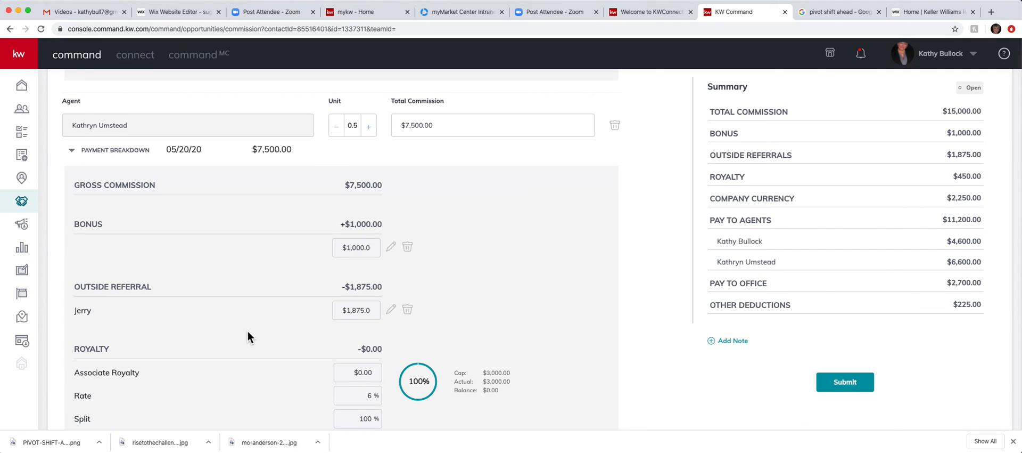
scroll(153, 232, "up", 1)
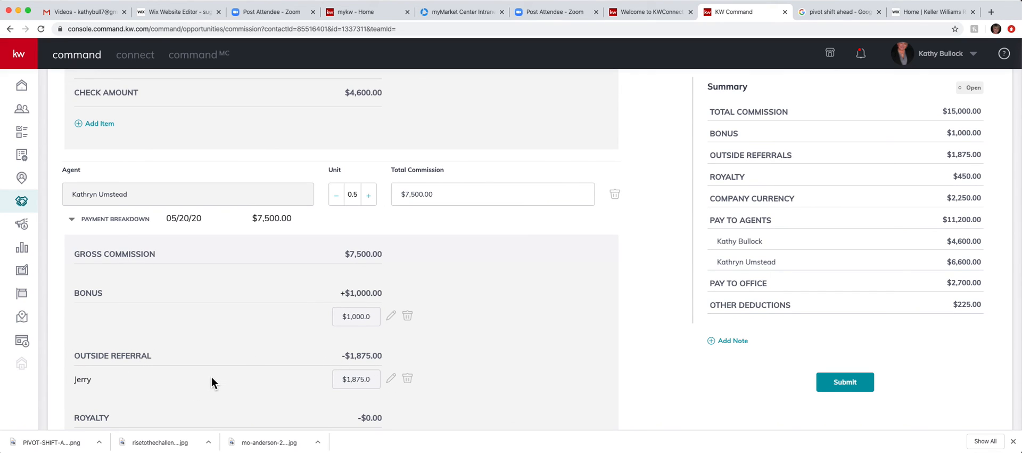
scroll(212, 379, "down", 10)
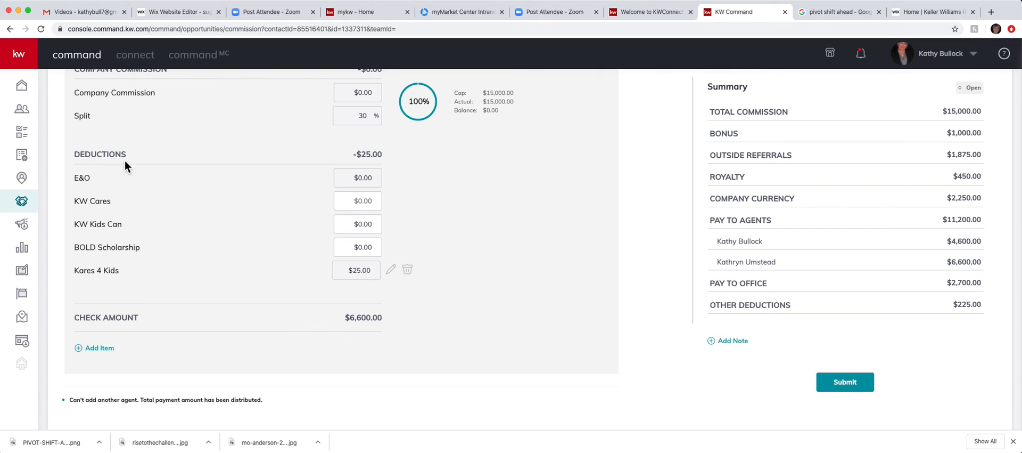
scroll(130, 240, "up", 5)
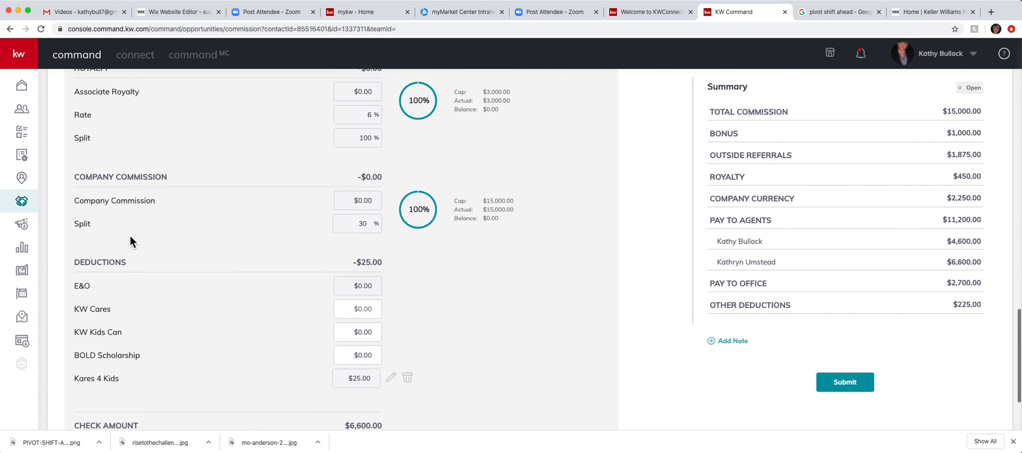
scroll(130, 238, "up", 10)
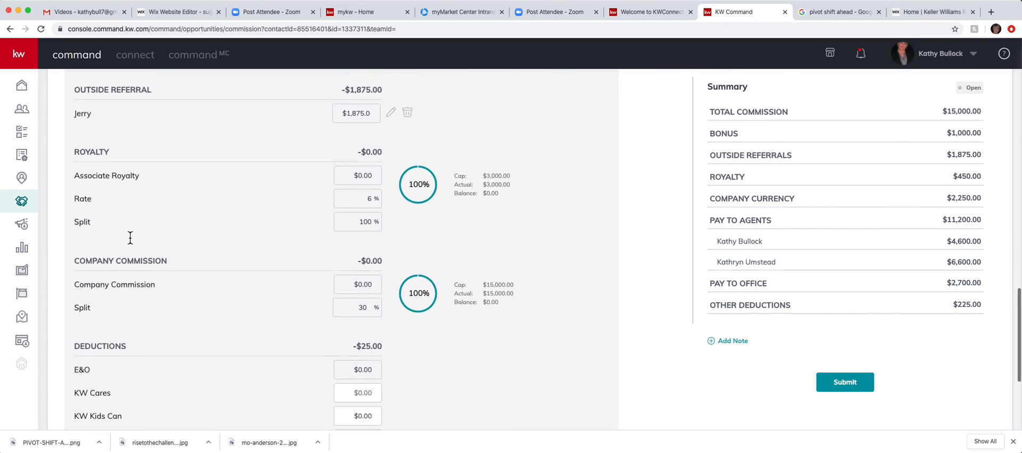
scroll(129, 237, "down", 9)
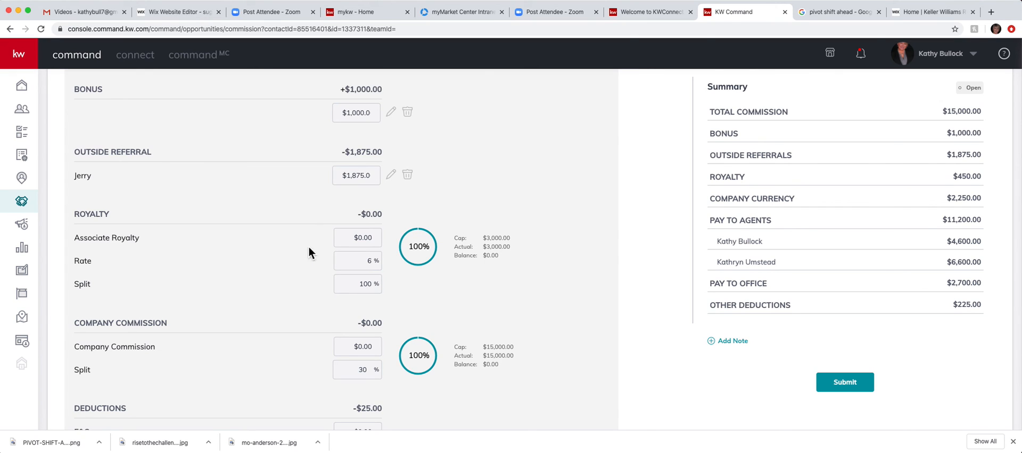
scroll(215, 321, "down", 5)
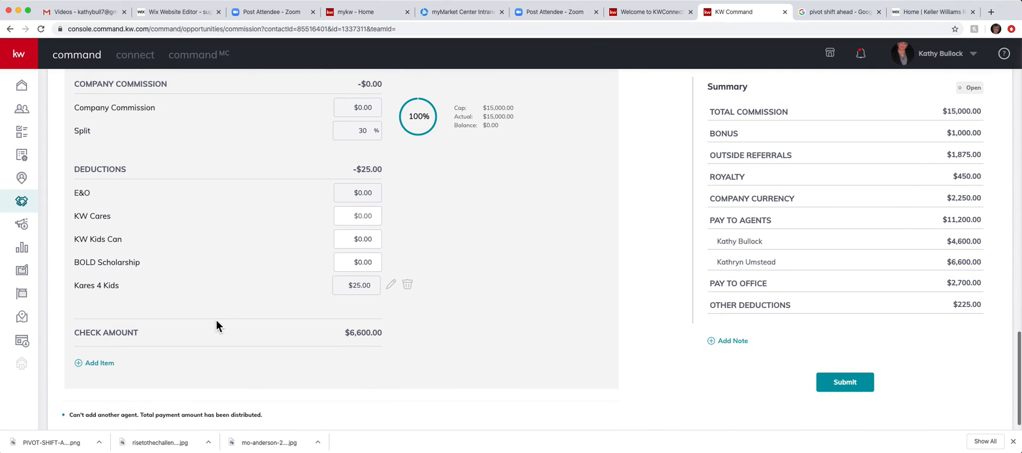
scroll(216, 321, "down", 1)
scroll(216, 320, "up", 8)
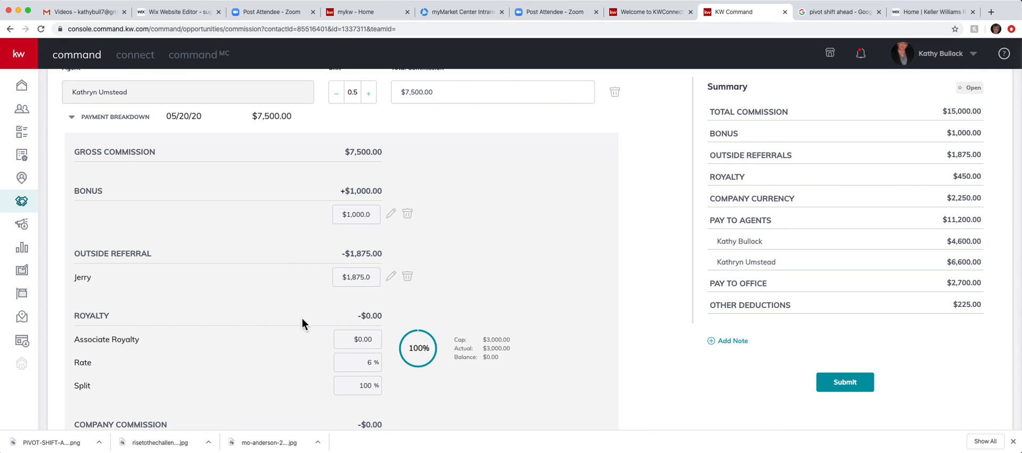
scroll(507, 290, "up", 10)
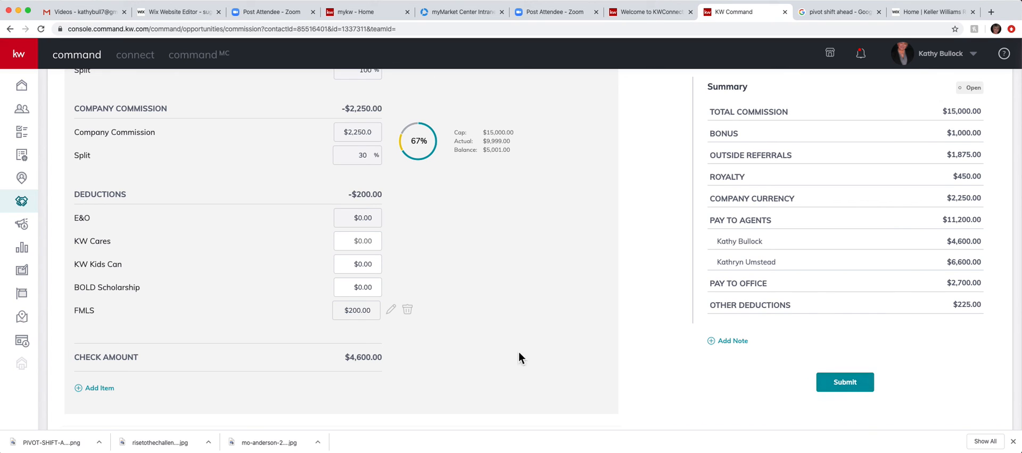
scroll(479, 287, "up", 8)
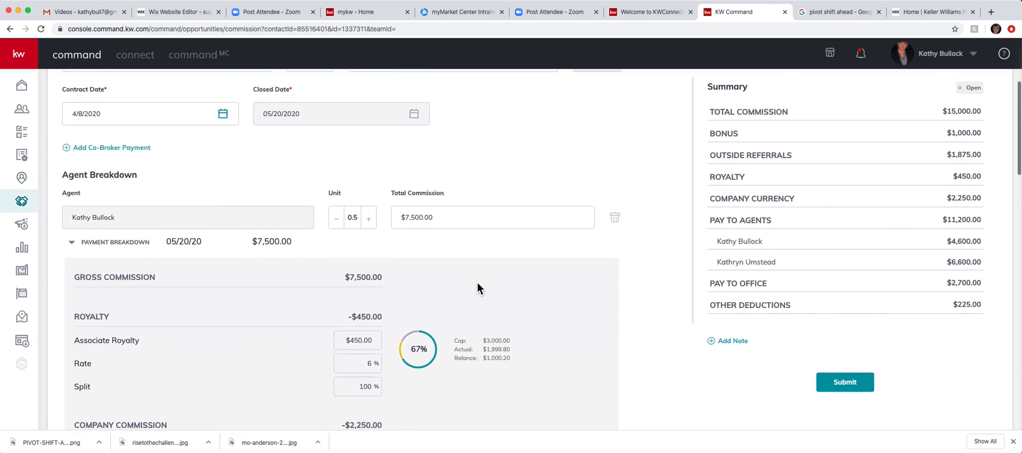
scroll(477, 284, "up", 3)
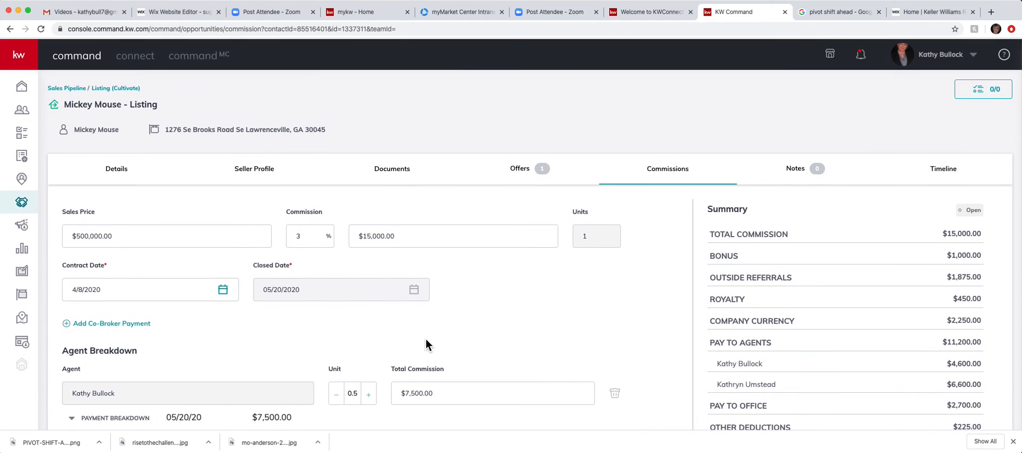
scroll(426, 339, "down", 4)
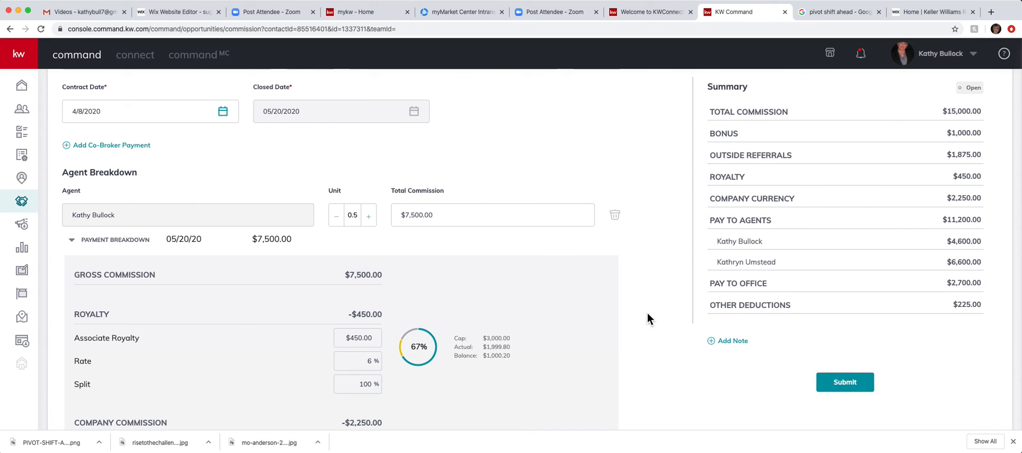
scroll(647, 314, "up", 5)
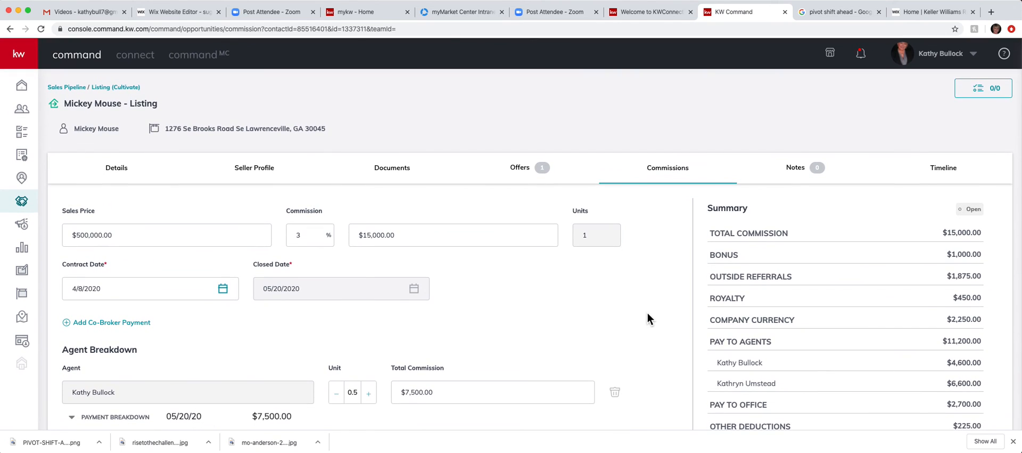
scroll(653, 318, "down", 1)
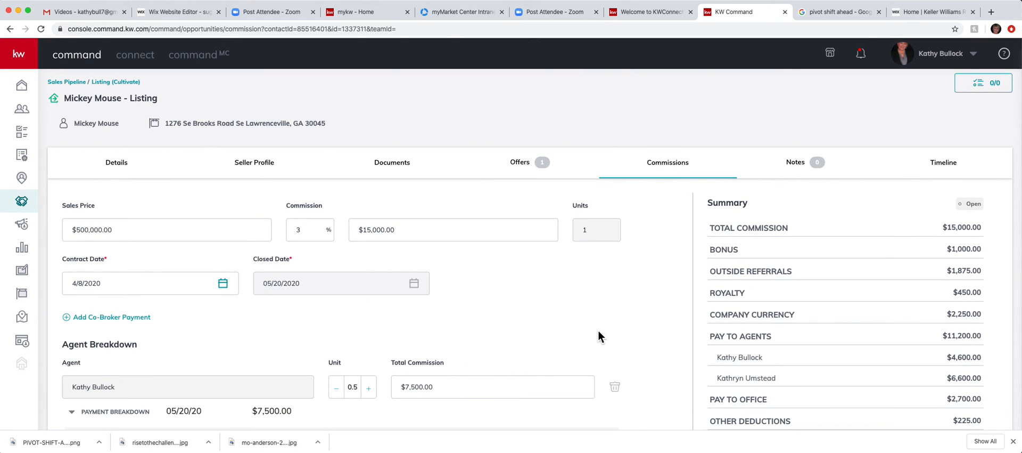